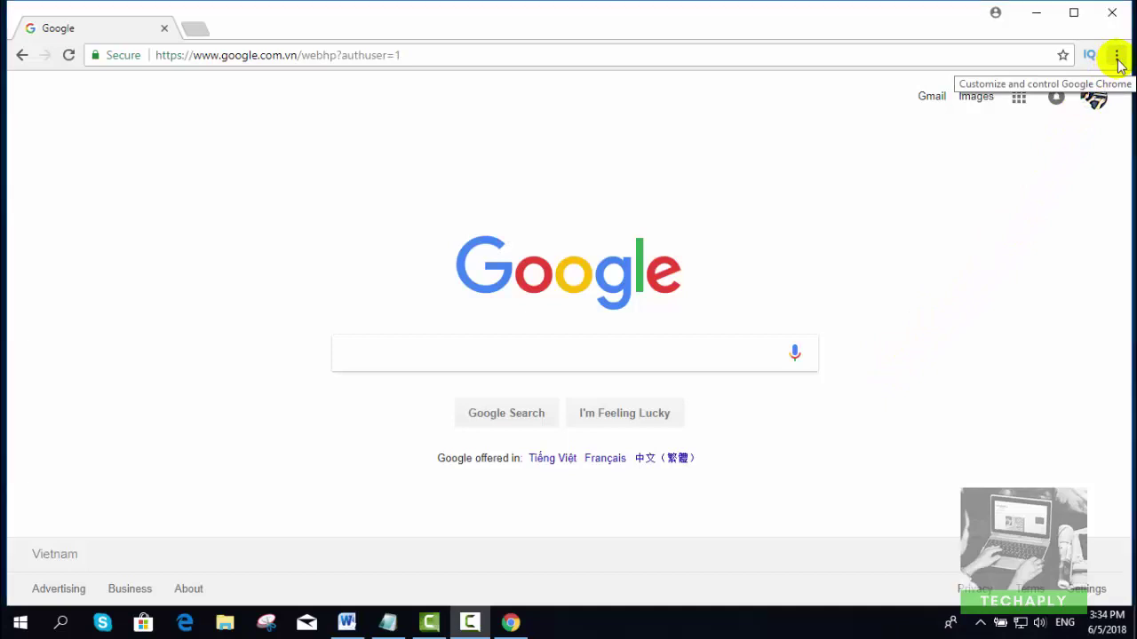
# Step: Under Reset and clean up > Clean up computer, turn off Report details and run FIND
pyautogui.click(1116, 56)
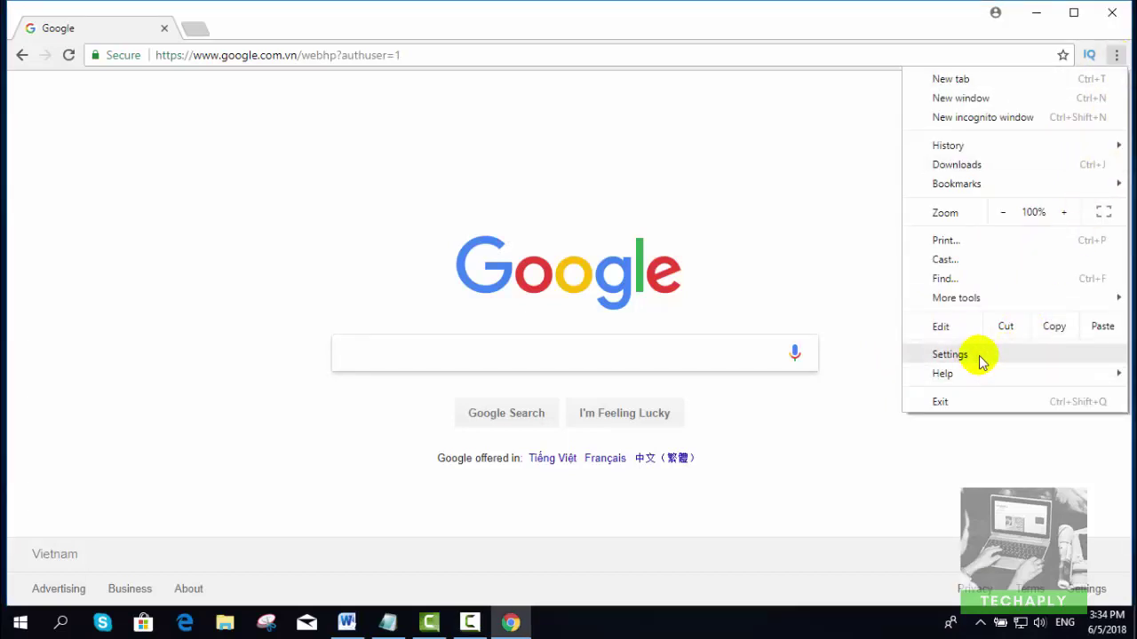
pyautogui.click(949, 354)
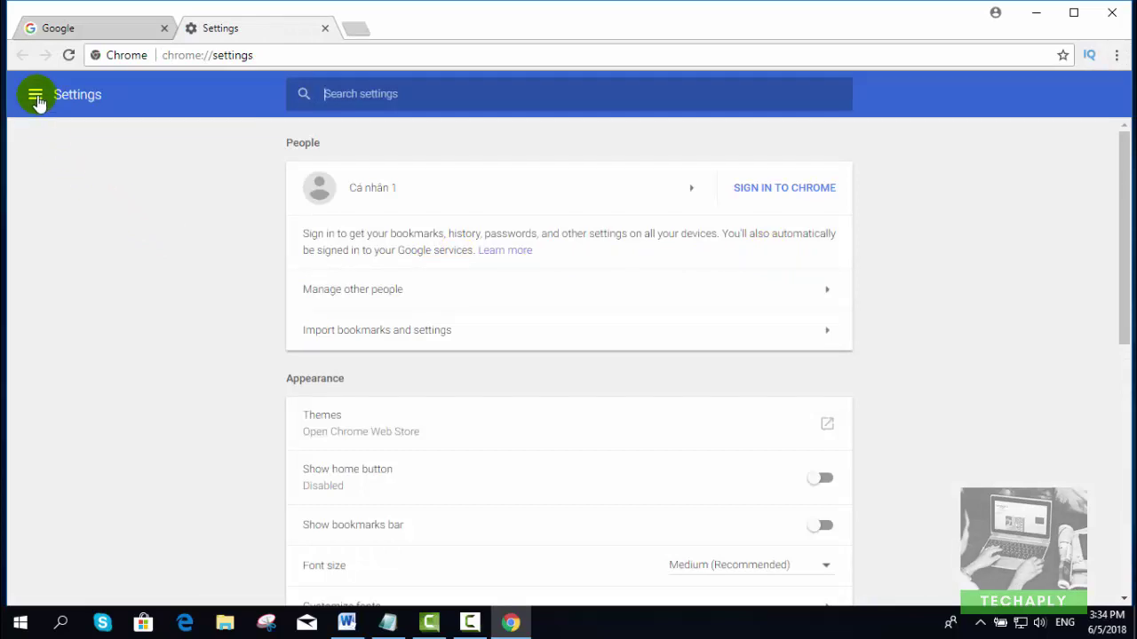
pyautogui.click(36, 96)
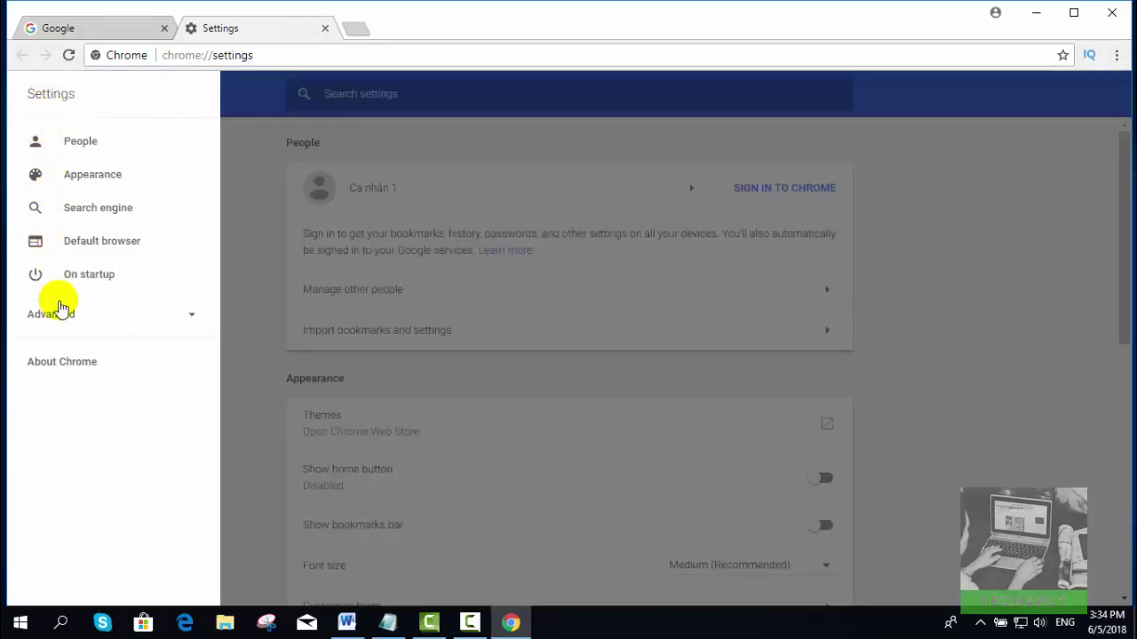
pyautogui.click(61, 318)
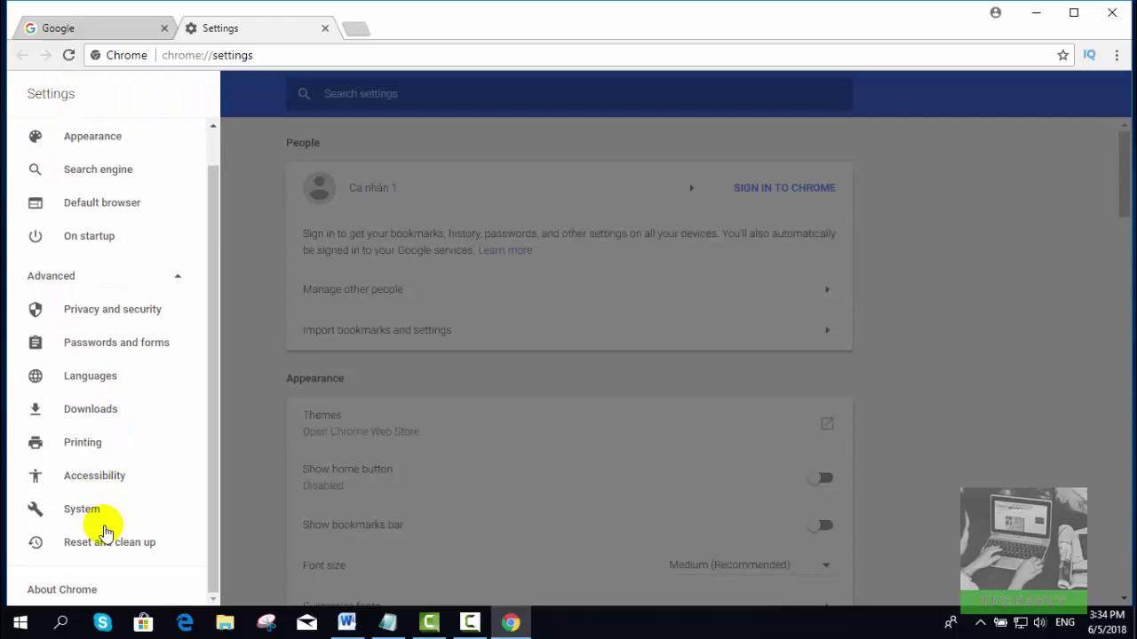
pyautogui.click(109, 541)
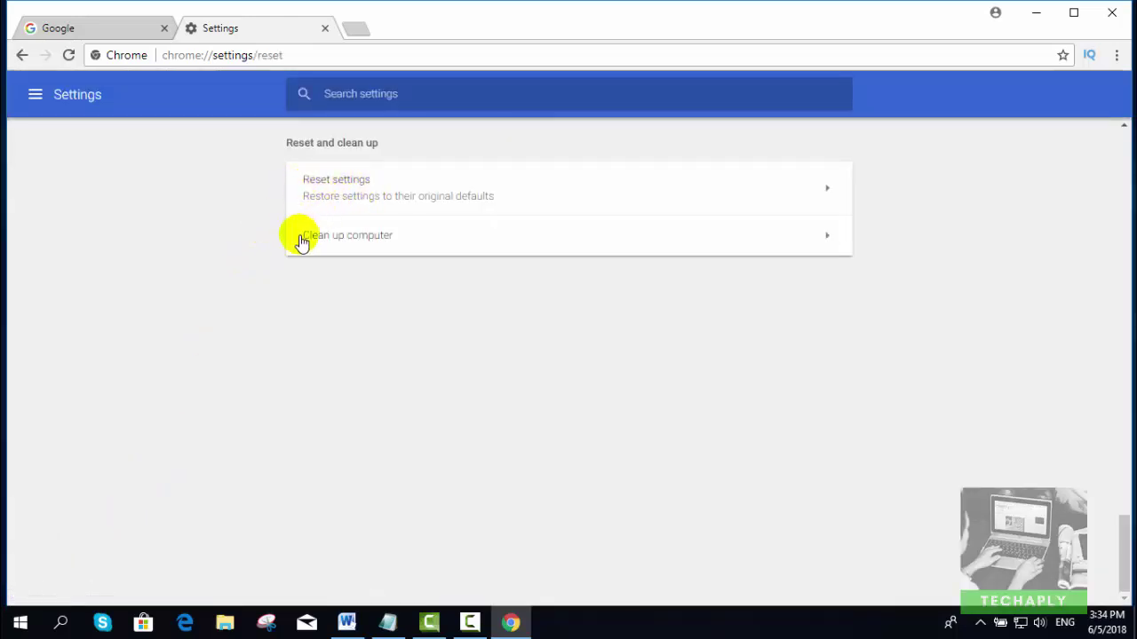
pyautogui.click(372, 240)
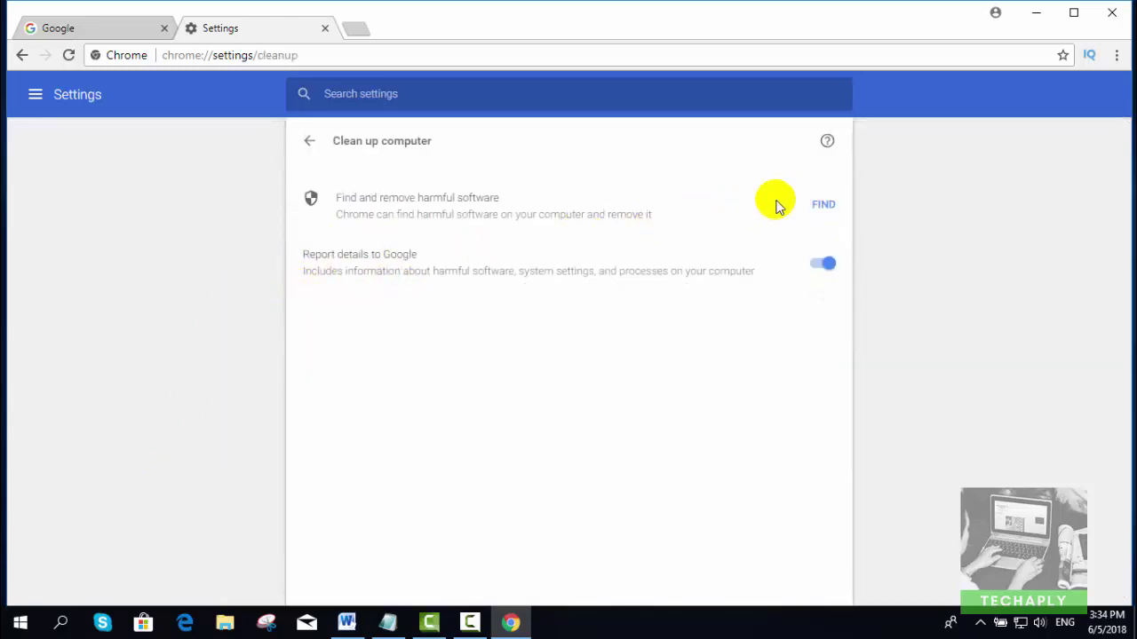
pyautogui.click(826, 267)
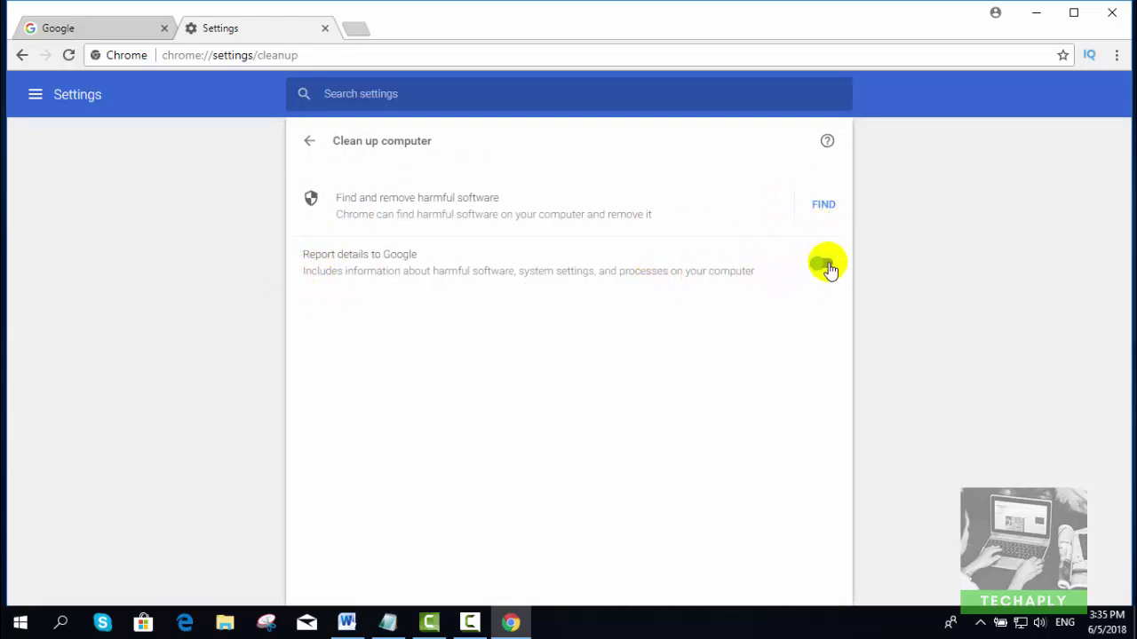
pyautogui.click(823, 206)
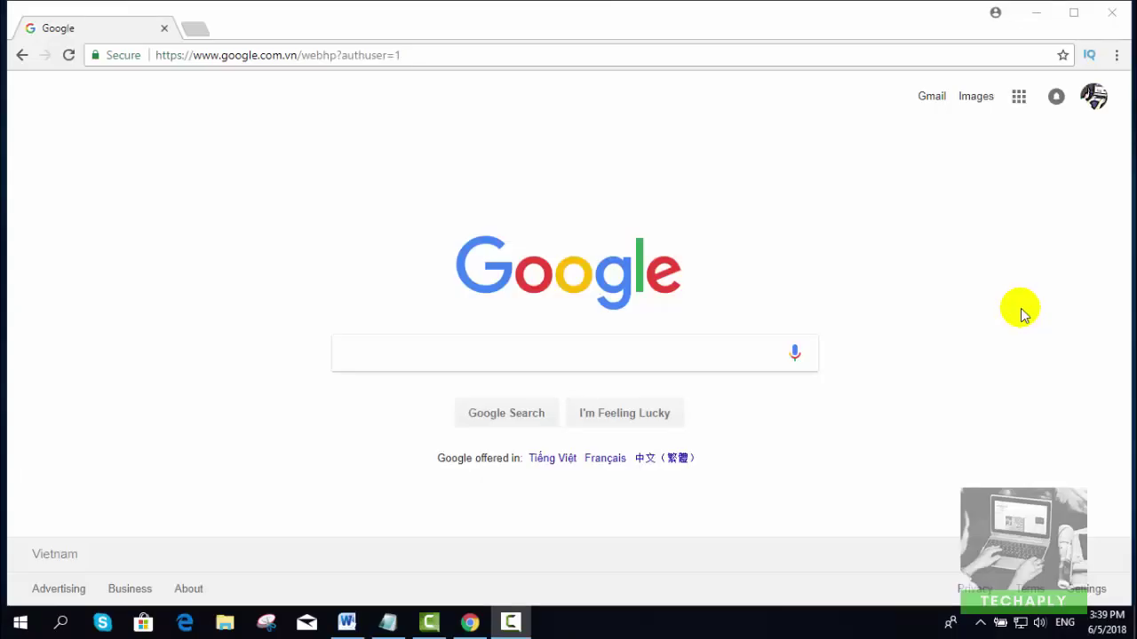
# Step: Switch the Cast source from the current tab to Cast desktop
pyautogui.click(1116, 57)
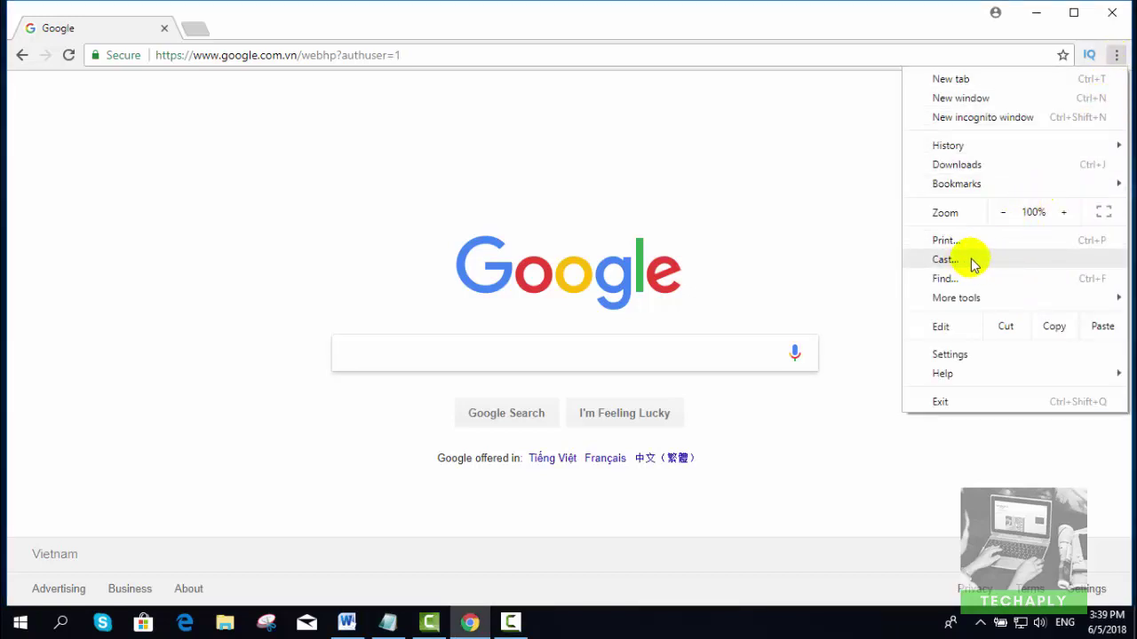
pyautogui.click(943, 260)
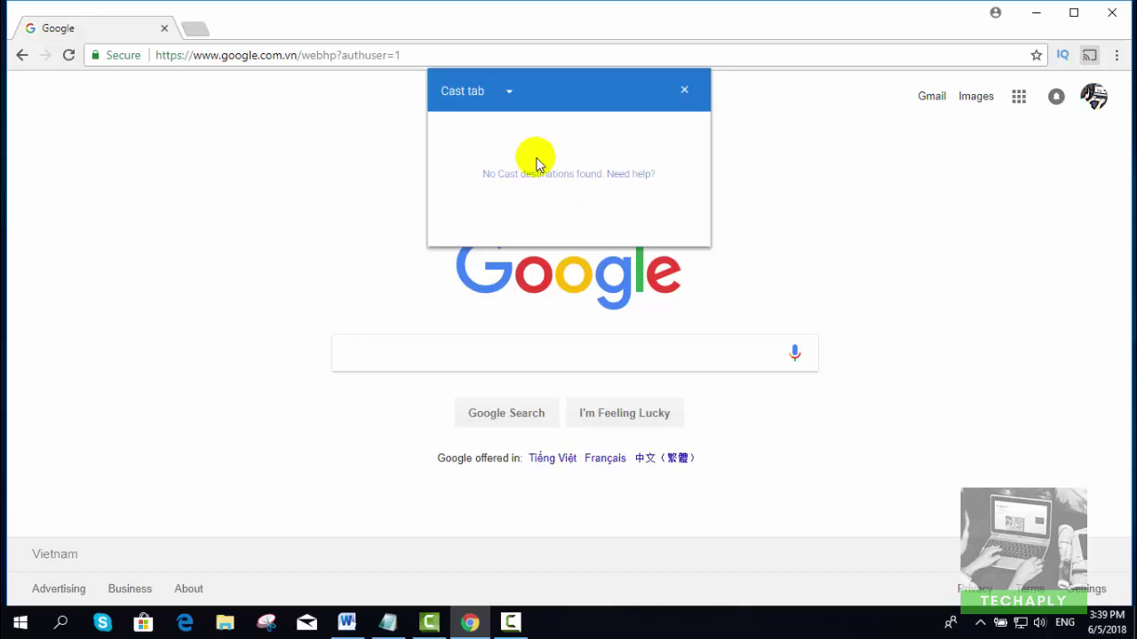
pyautogui.click(509, 93)
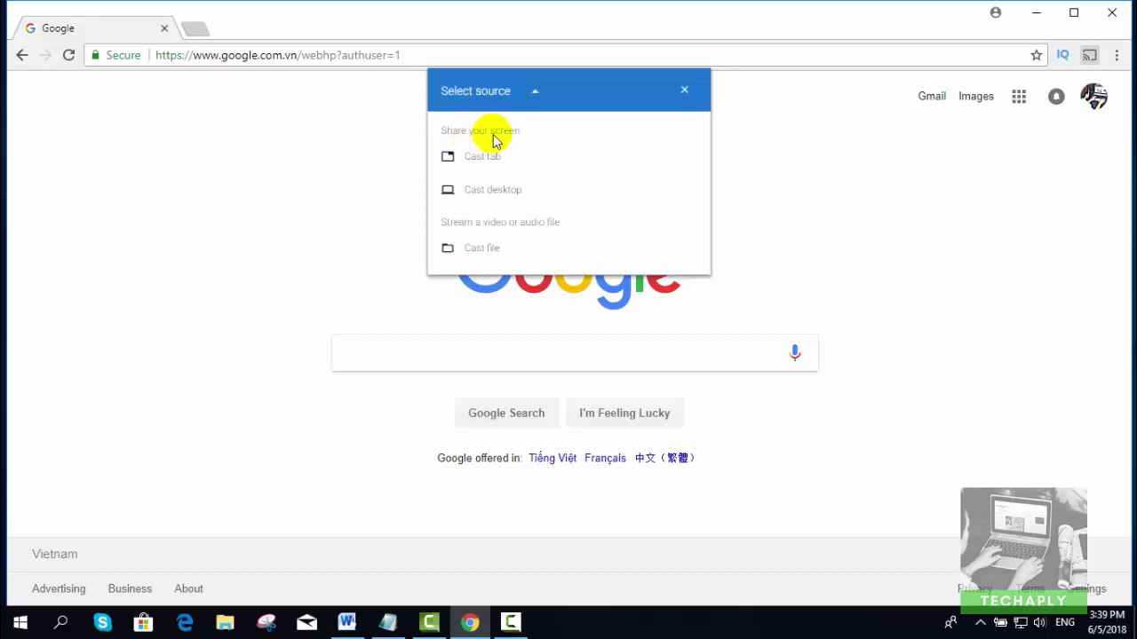
pyautogui.click(495, 196)
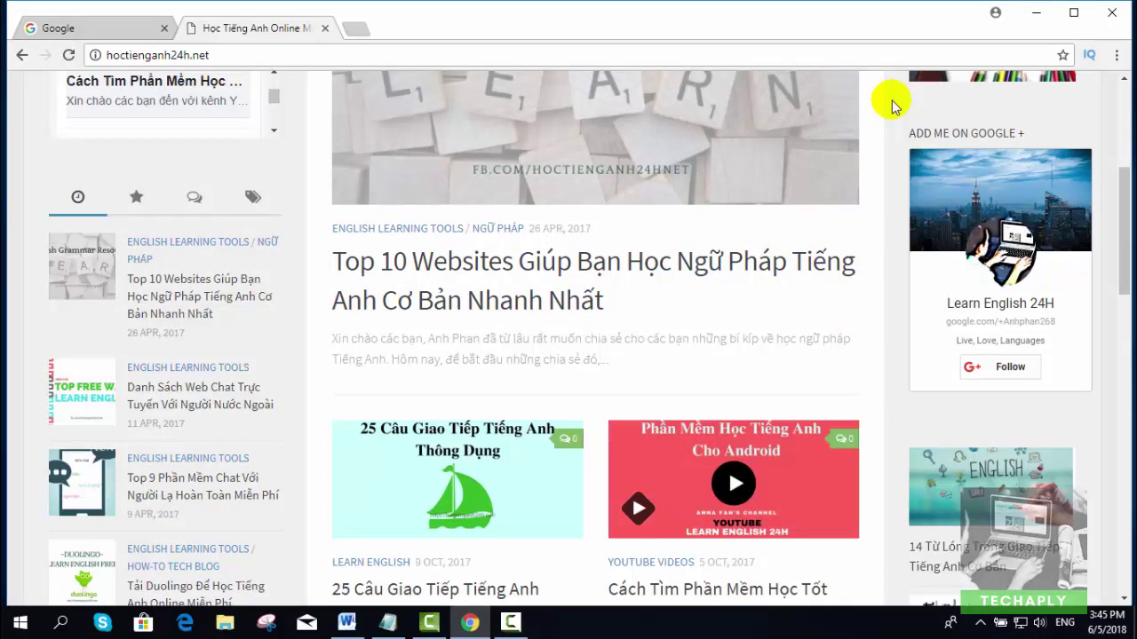
pyautogui.hotkey('ctrl', 'f')
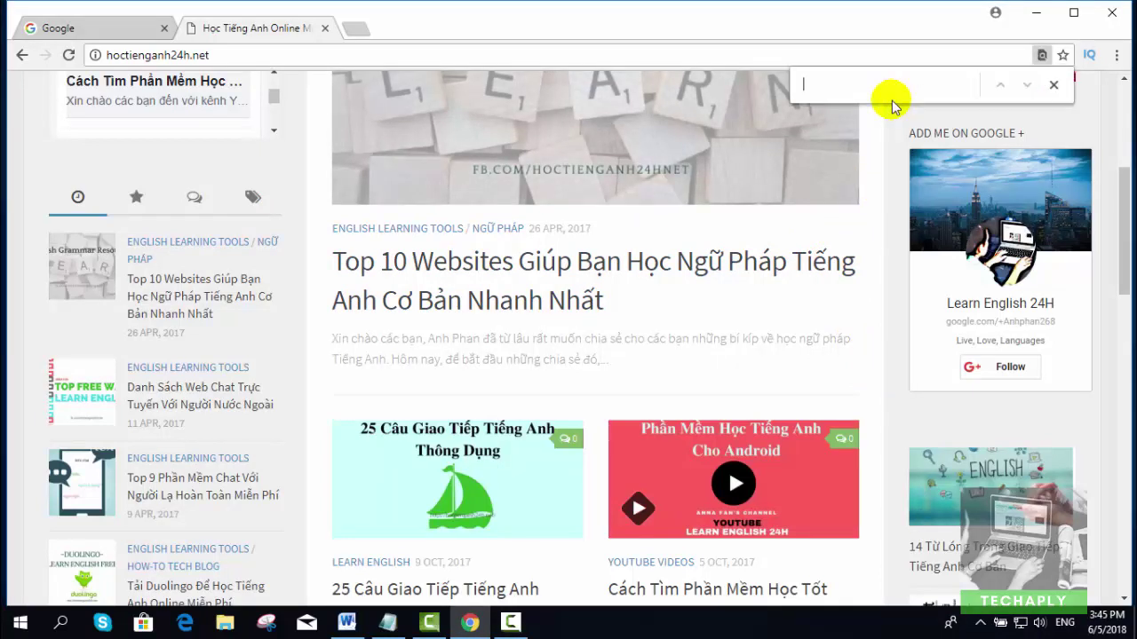
pyautogui.write('anh phan')
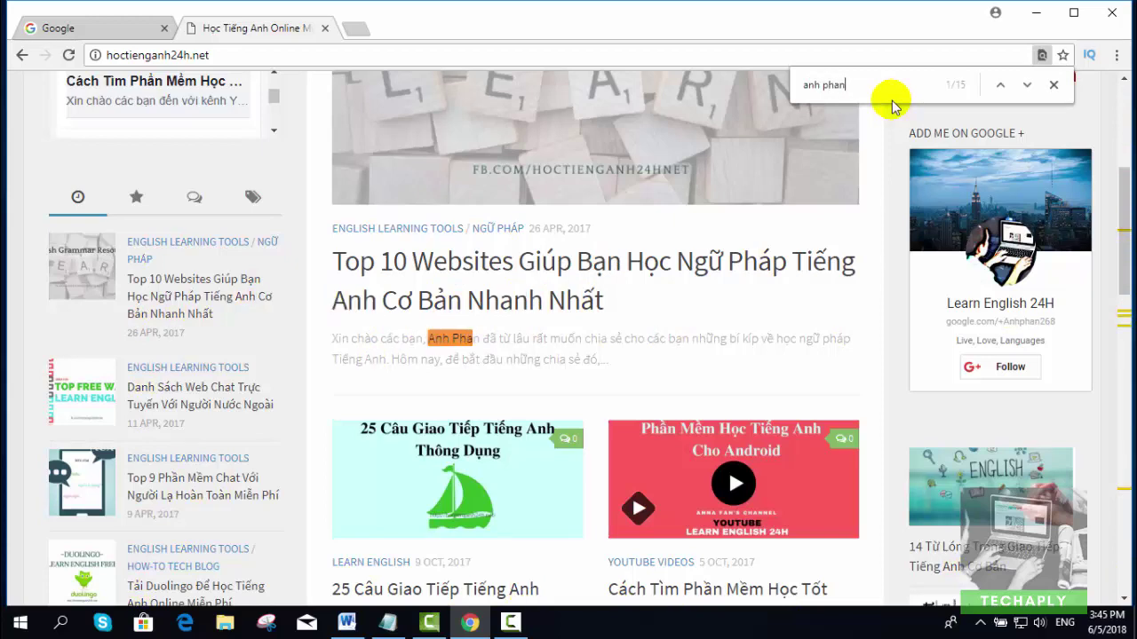
pyautogui.press('Return')
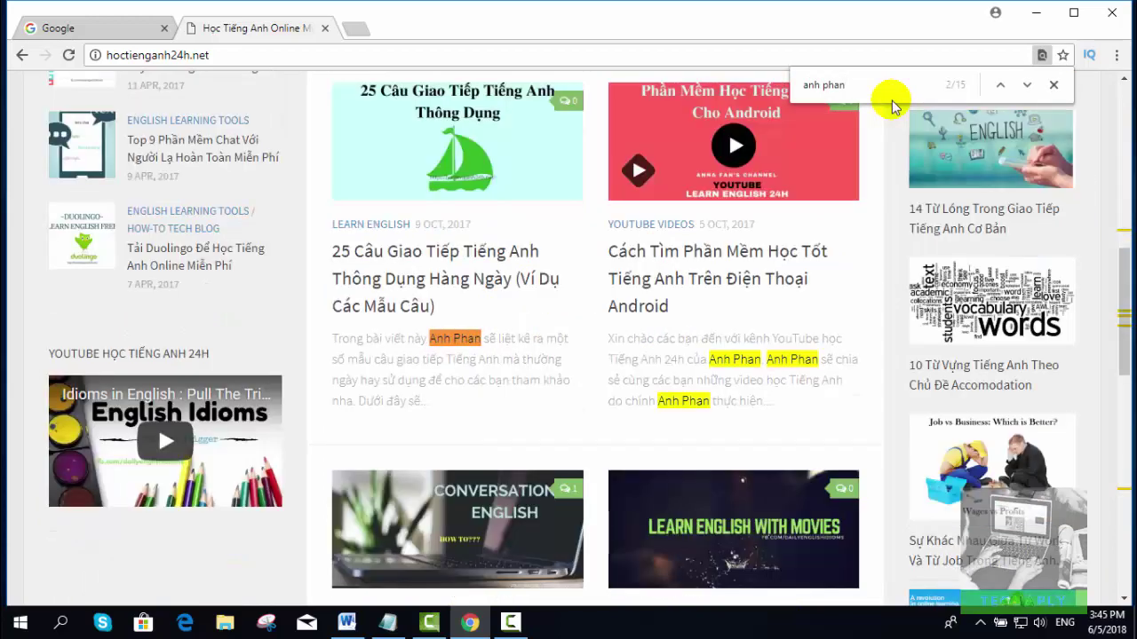
pyautogui.press('Return')
pyautogui.press('Return')
pyautogui.press('Return')
pyautogui.press('Return')
pyautogui.press('Return')
pyautogui.press('Return')
pyautogui.press('Return')
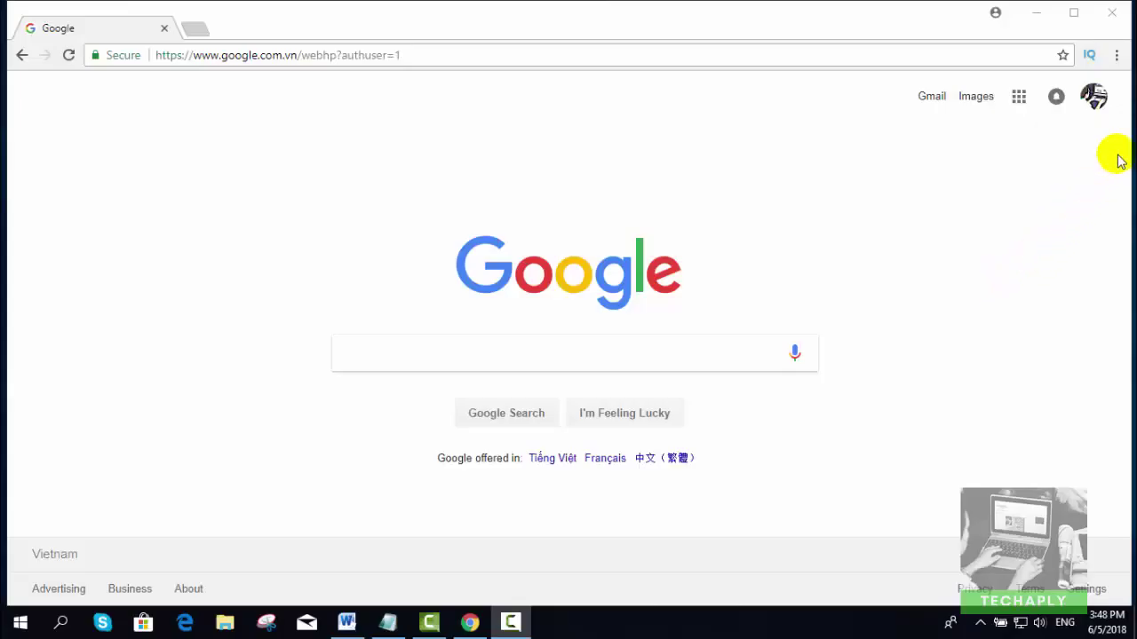
# Step: Bring up Chrome's Task manager from the More tools menu
pyautogui.click(1116, 55)
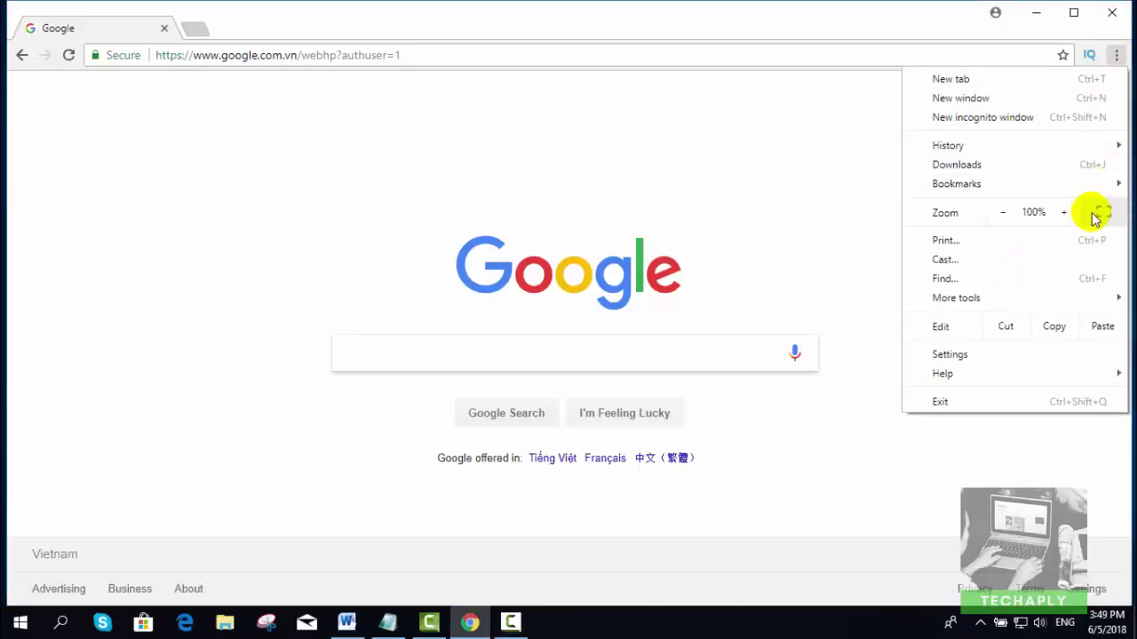
pyautogui.moveTo(1037, 302)
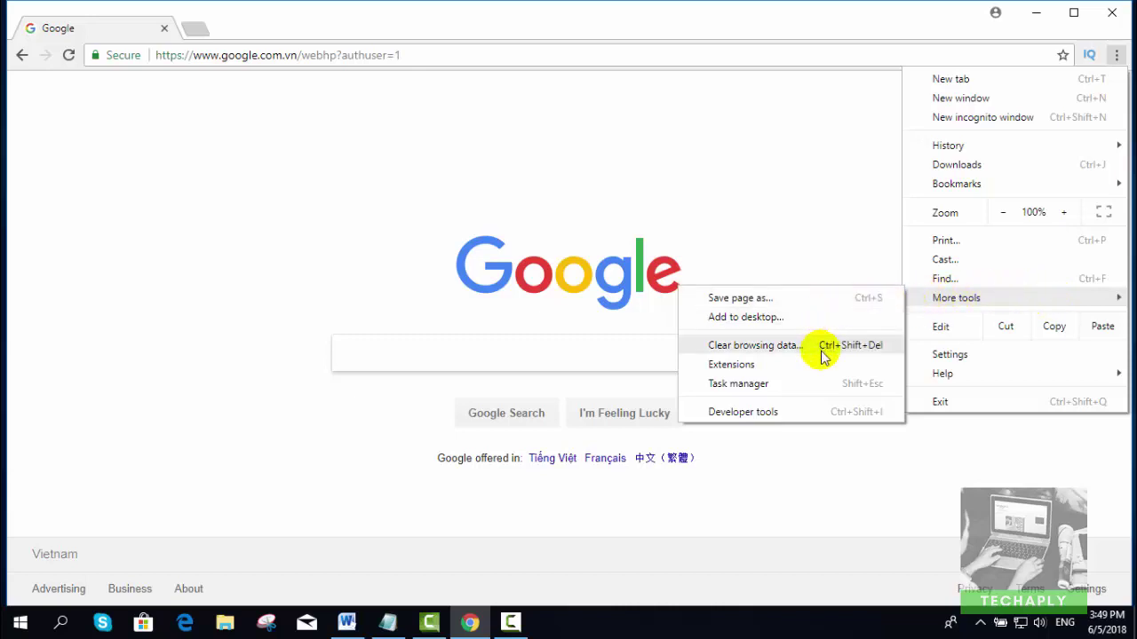
pyautogui.click(818, 388)
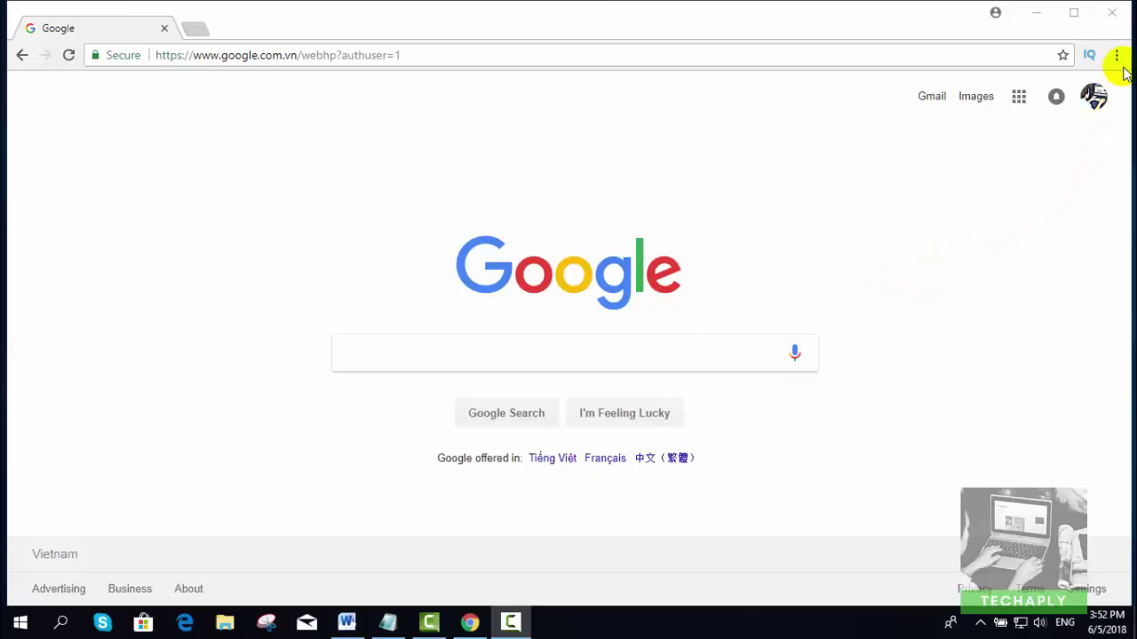
# Step: Create a Tech folder and drag the Preventing Harm and My Five Priorities bookmarks into it
pyautogui.click(1116, 55)
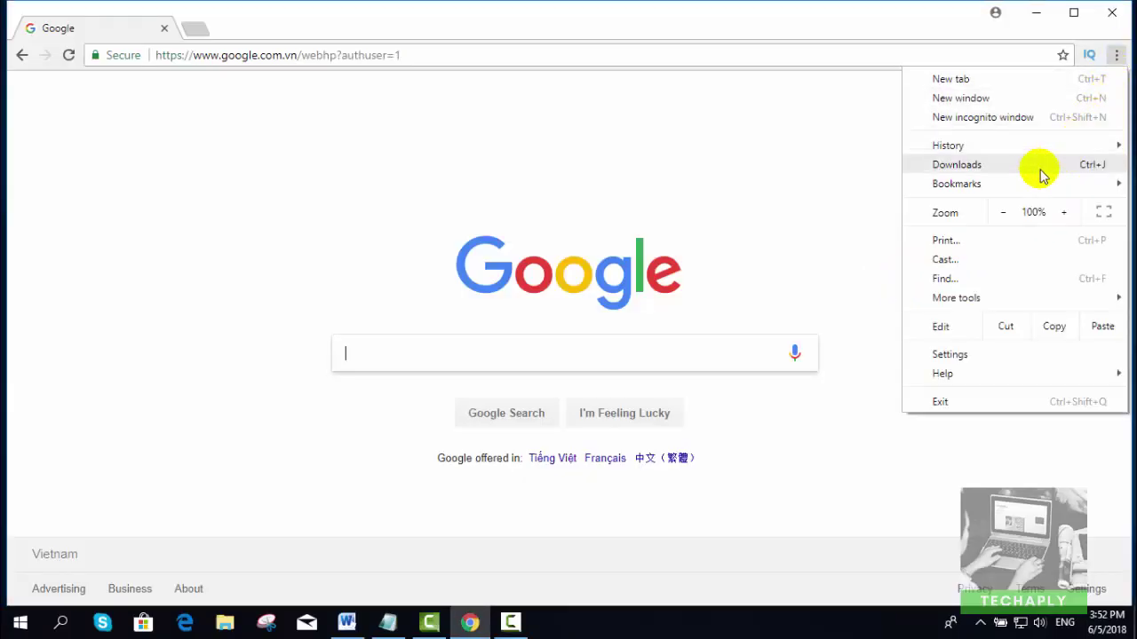
pyautogui.moveTo(991, 190)
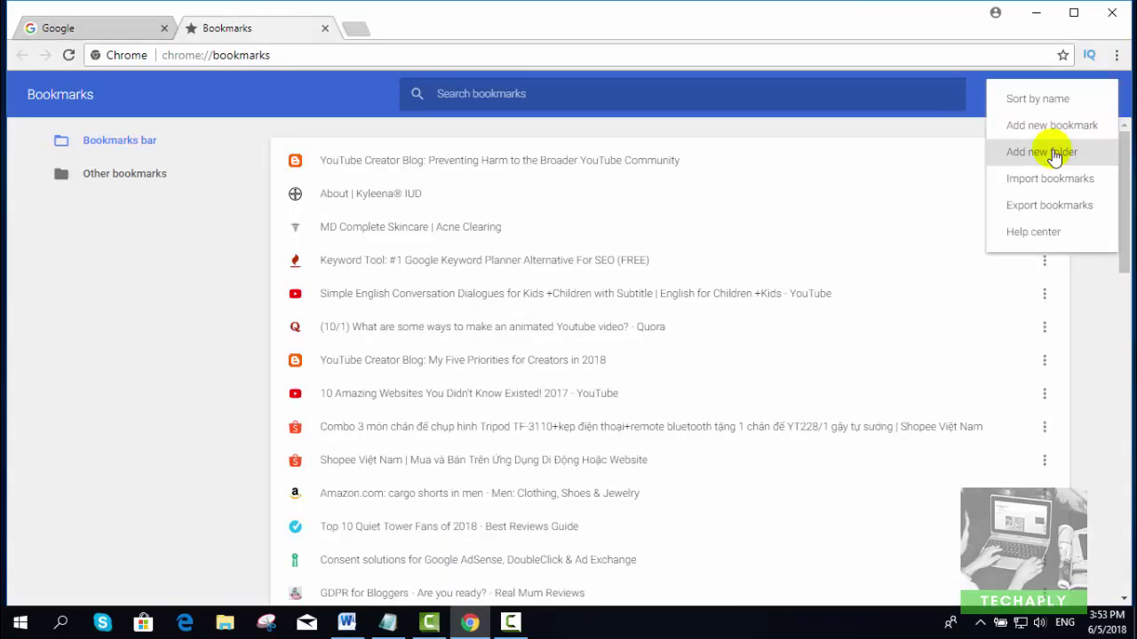
pyautogui.click(1054, 155)
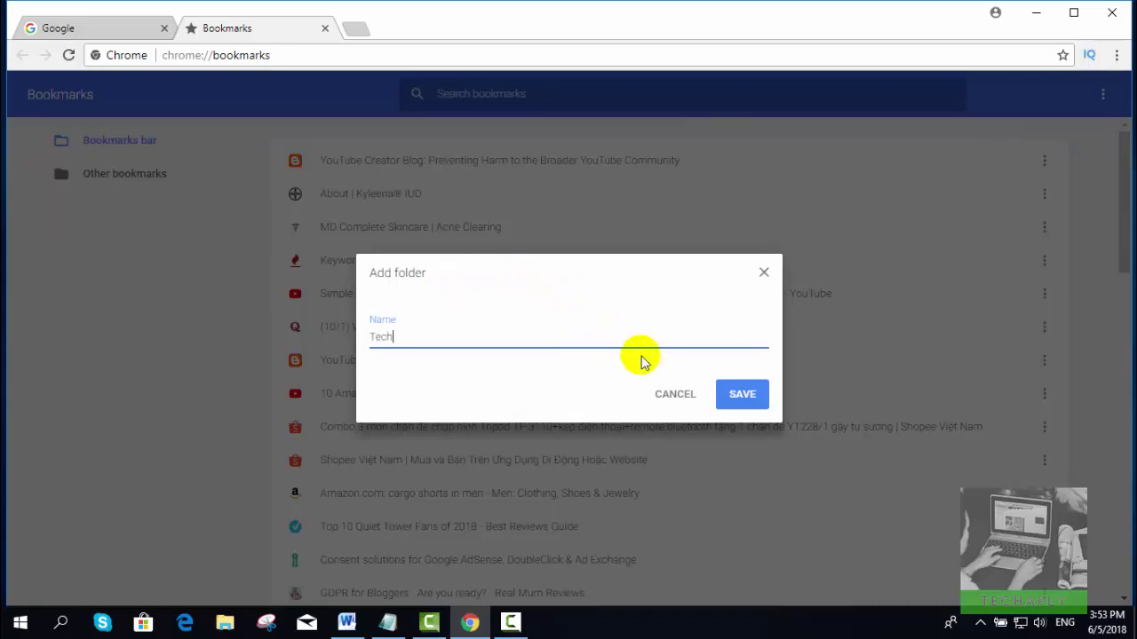
pyautogui.click(737, 393)
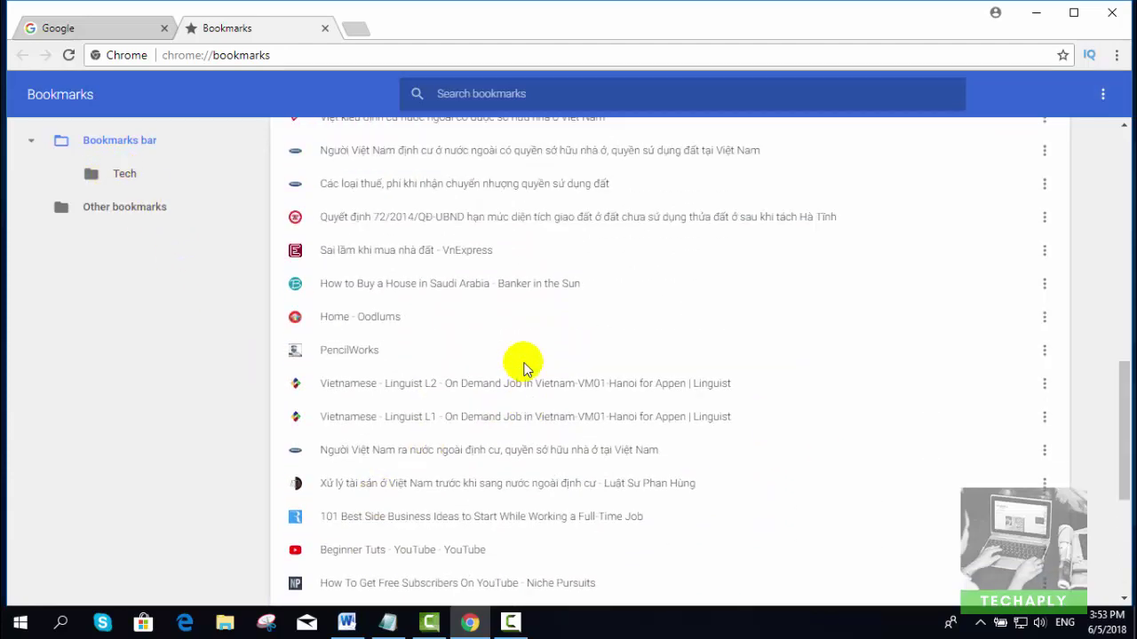
pyautogui.scroll(10, 524, 364)
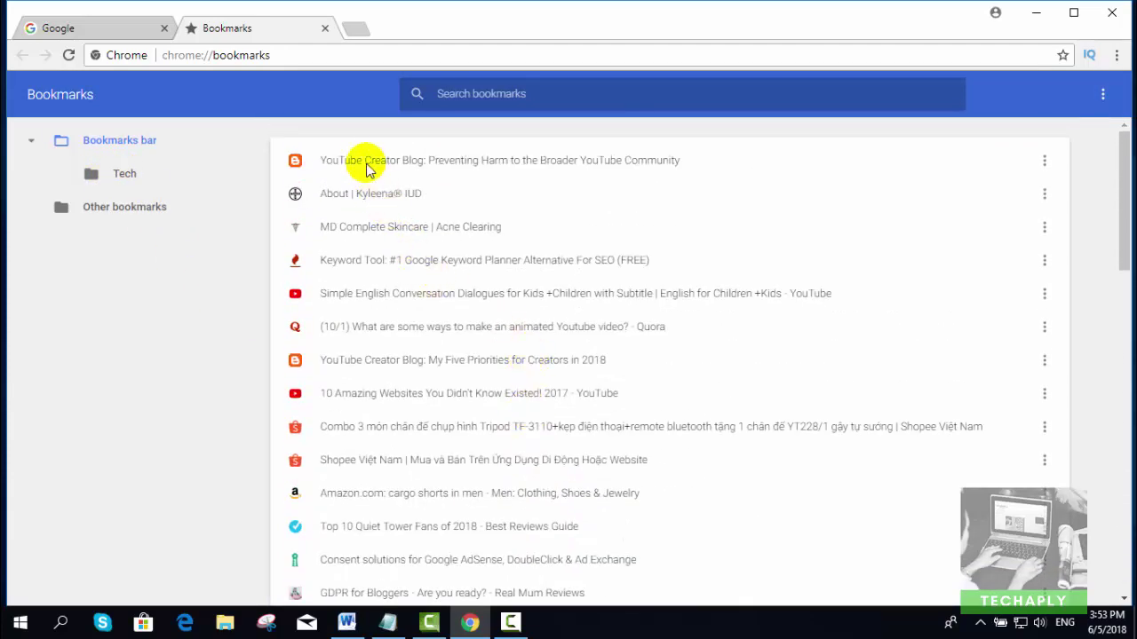
pyautogui.moveTo(325, 167); pyautogui.dragTo(133, 177)
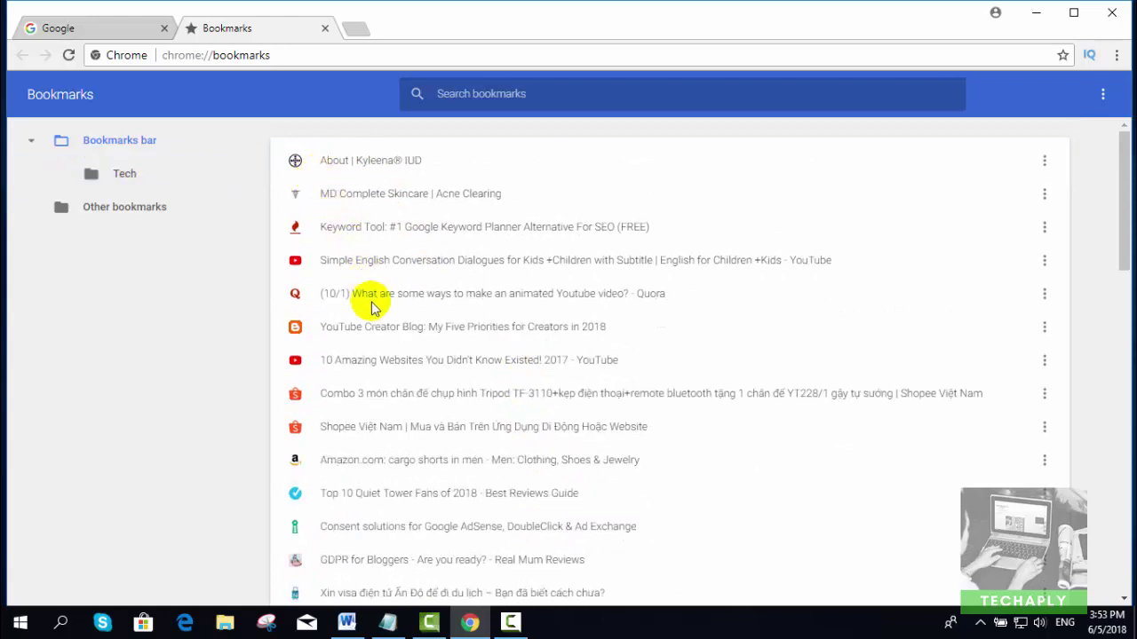
pyautogui.moveTo(373, 325); pyautogui.dragTo(138, 182)
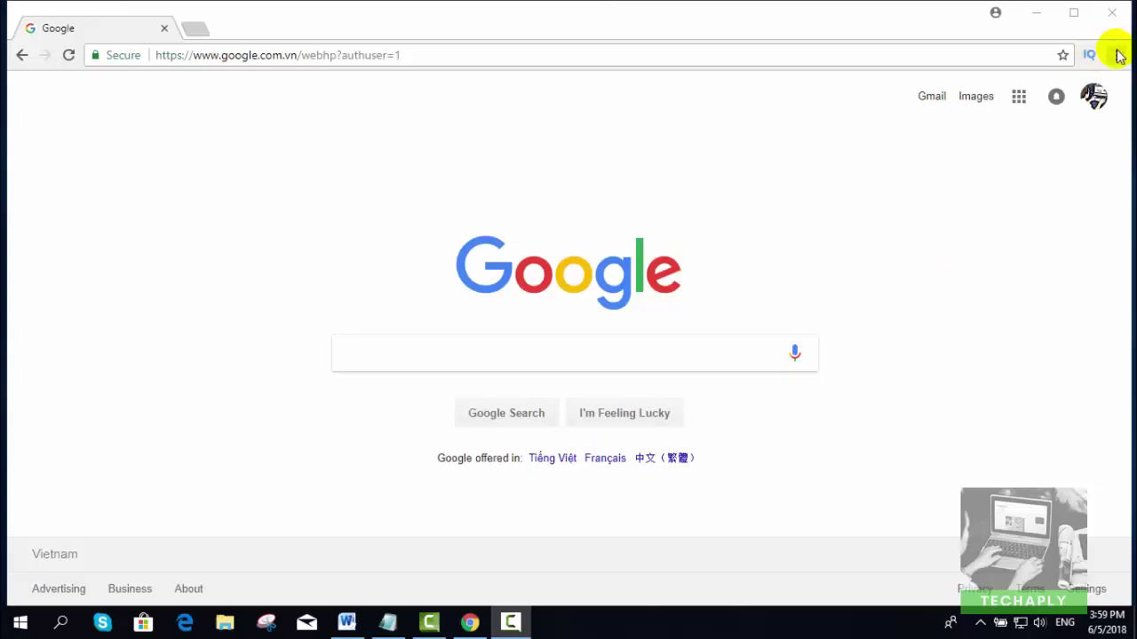
# Step: Start adding the Google Translate extension, then back out of its permission prompt
pyautogui.click(1115, 55)
pyautogui.moveTo(1040, 297)
pyautogui.click(717, 364)
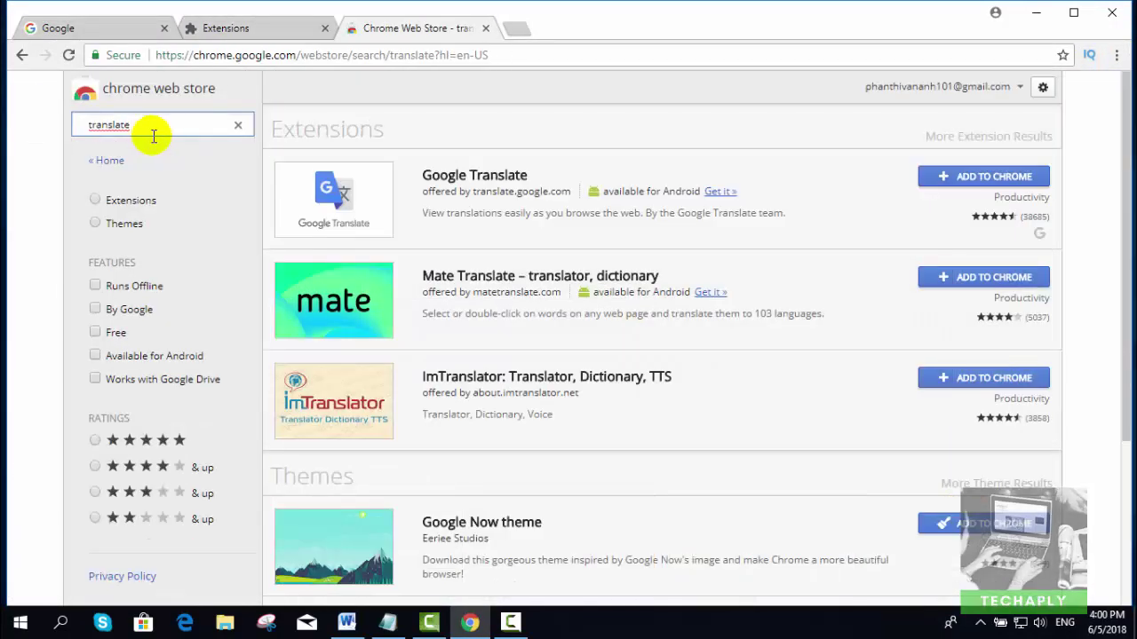
pyautogui.click(983, 176)
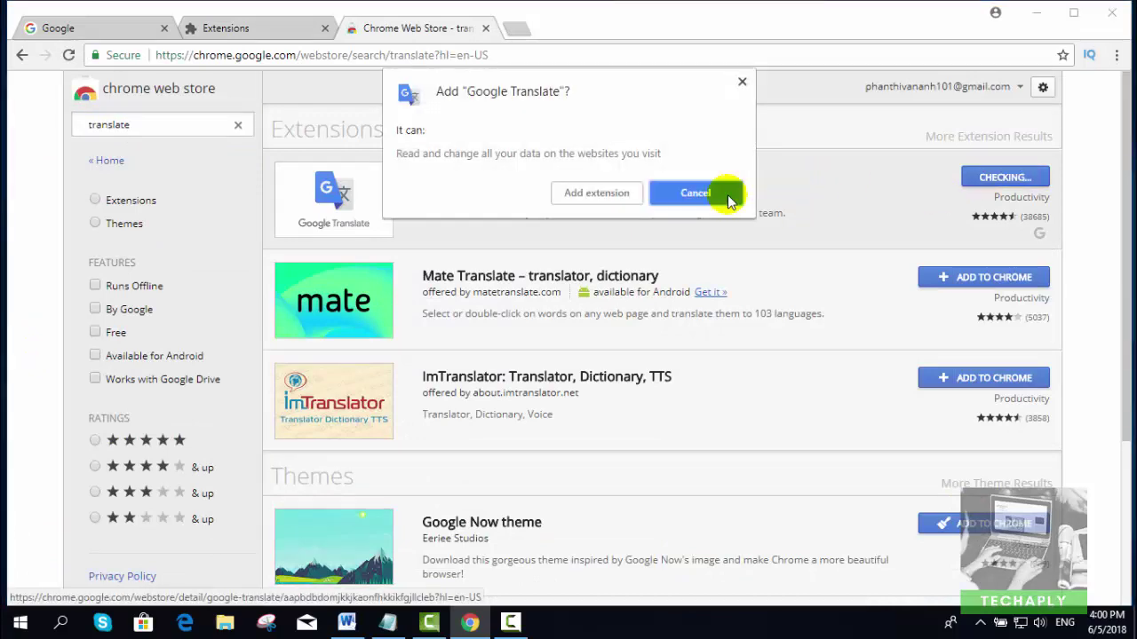
pyautogui.click(729, 194)
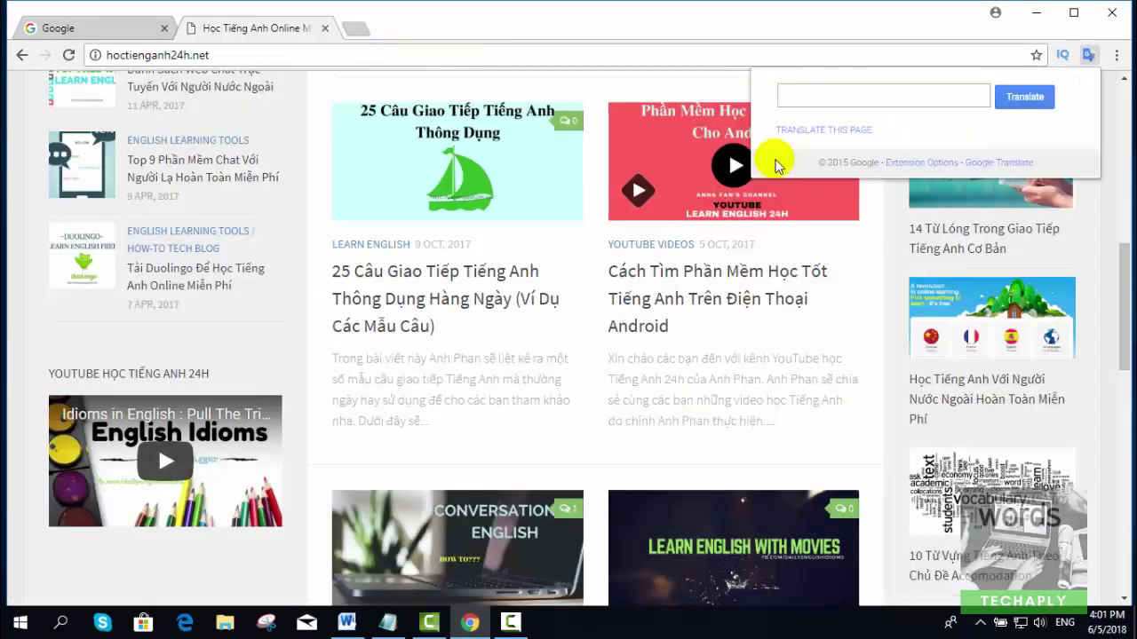
# Step: Translate the hoctienganh24h.net page into English and scroll through the translation
pyautogui.click(791, 129)
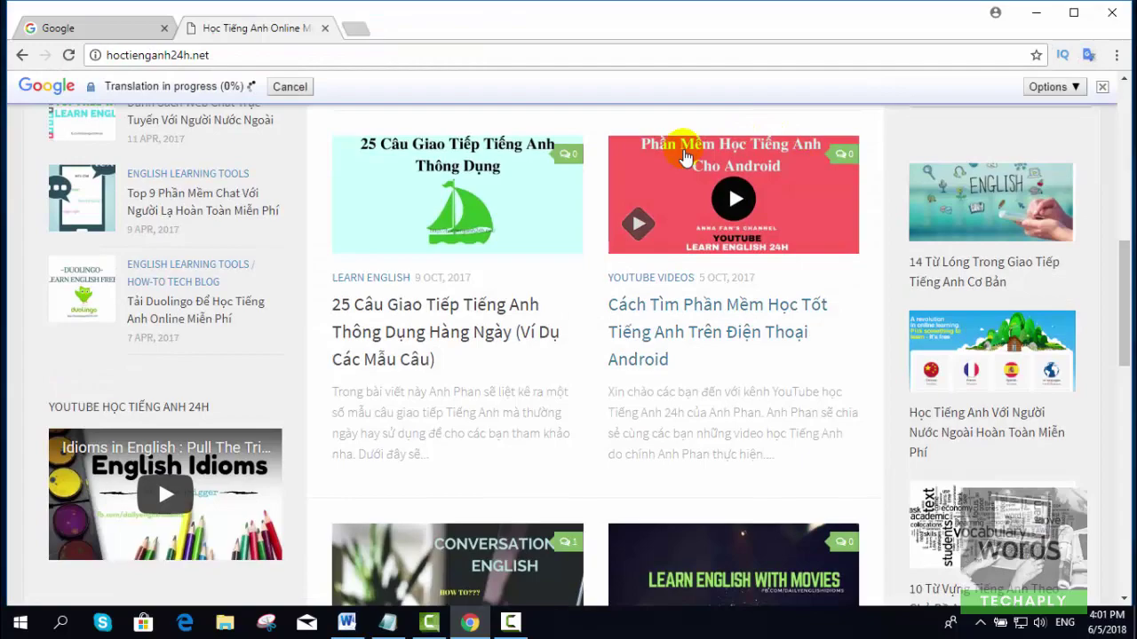
pyautogui.scroll(-7, 448, 325)
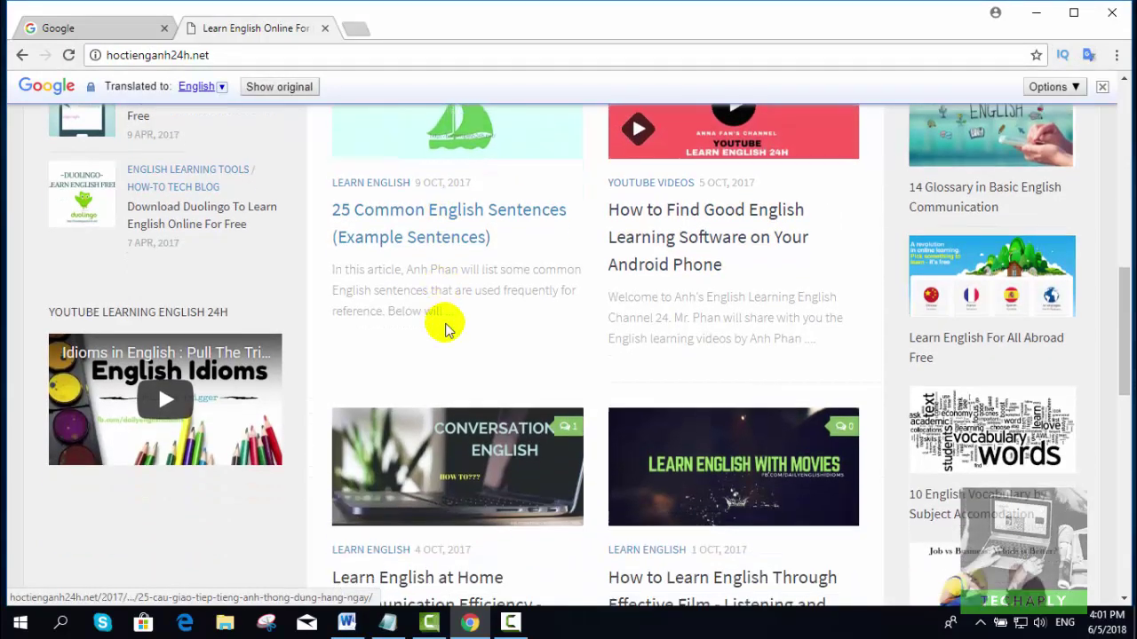
pyautogui.scroll(-2, 459, 340)
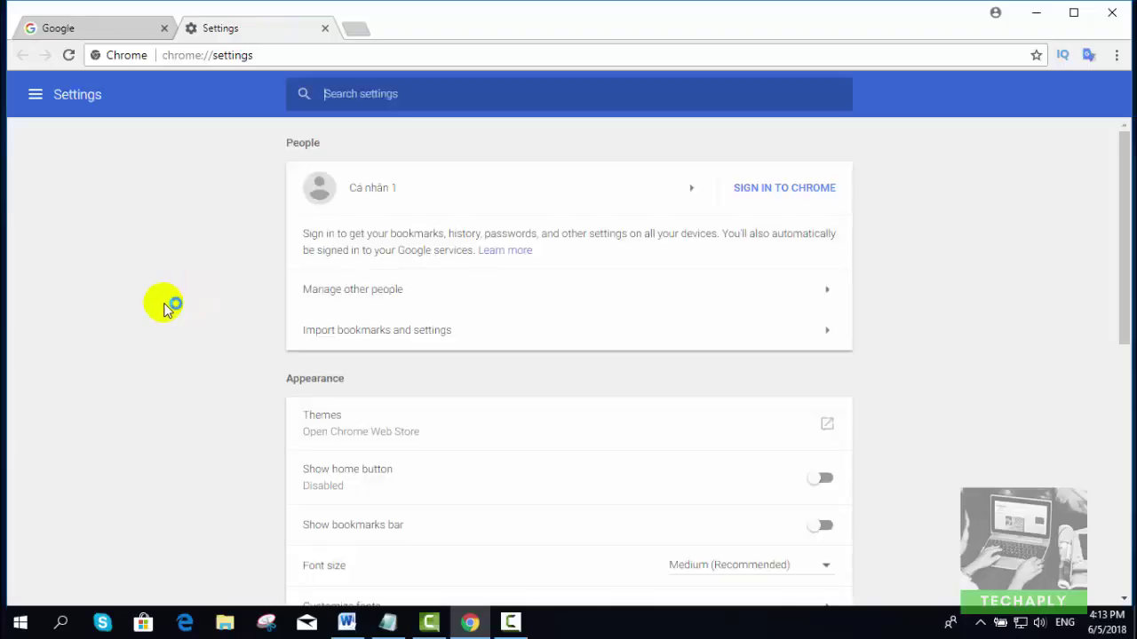
# Step: Check the default search engine choices, keeping Google as default
pyautogui.click(35, 95)
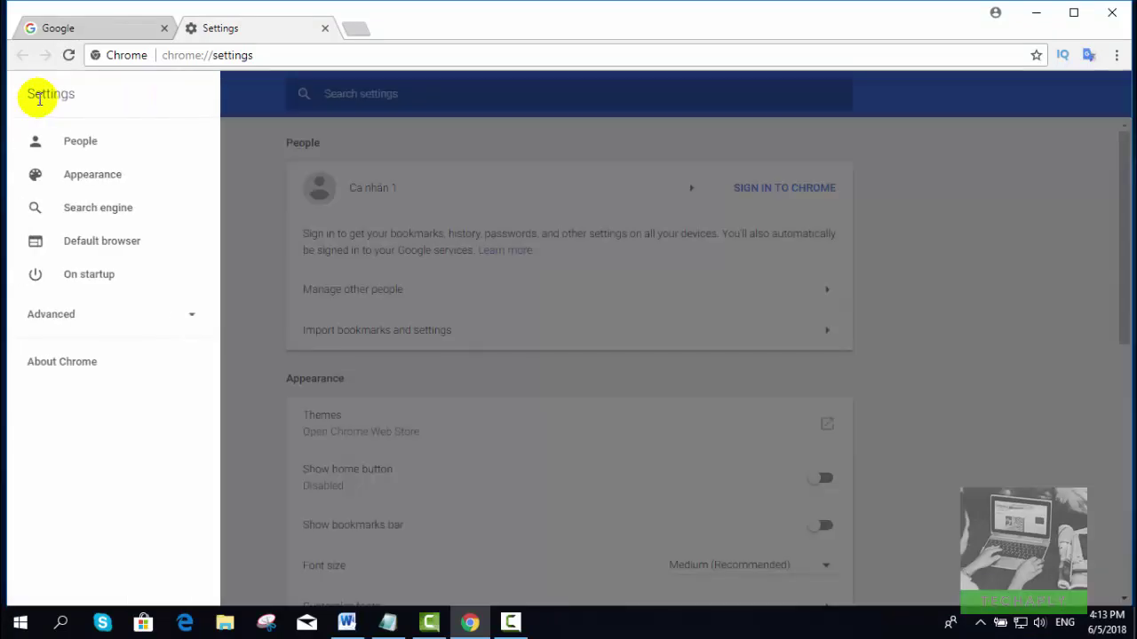
pyautogui.click(69, 213)
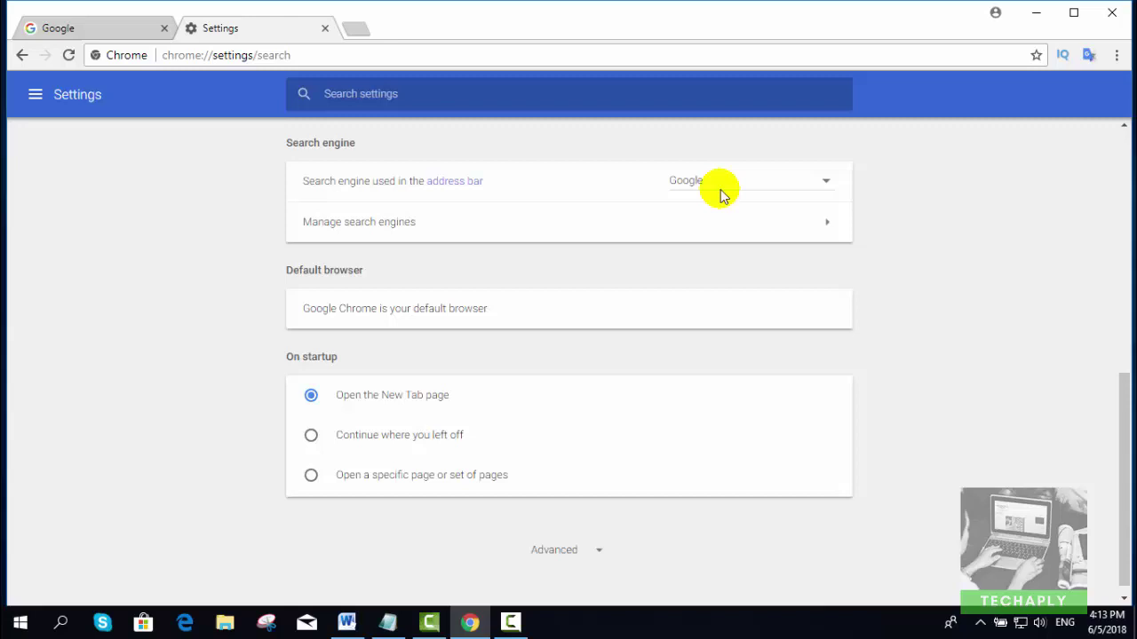
pyautogui.click(751, 187)
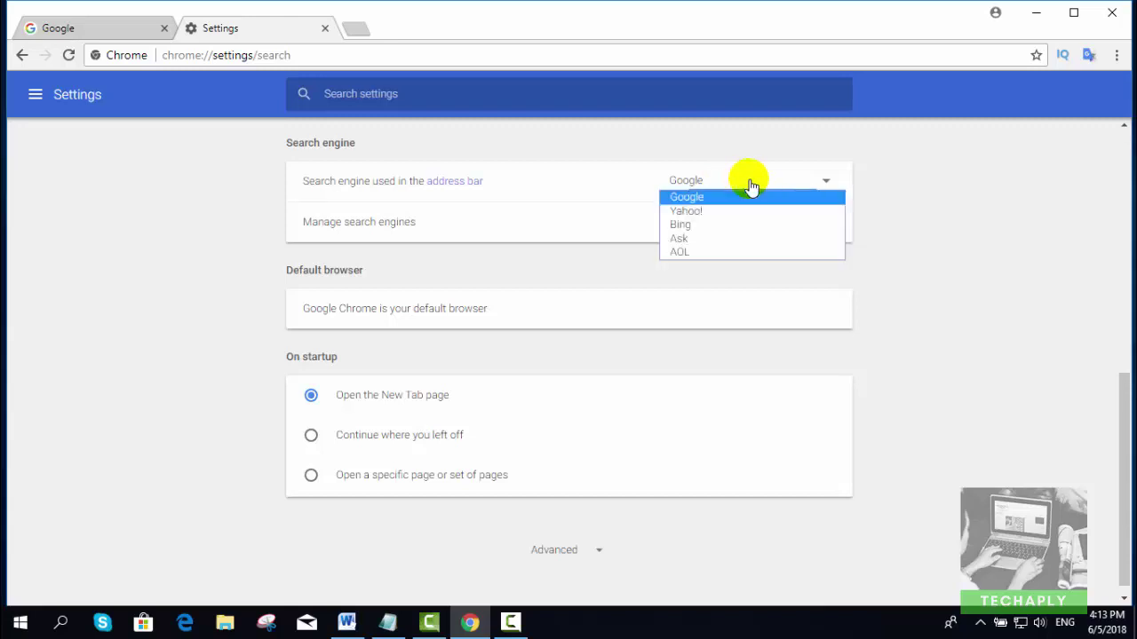
pyautogui.click(737, 272)
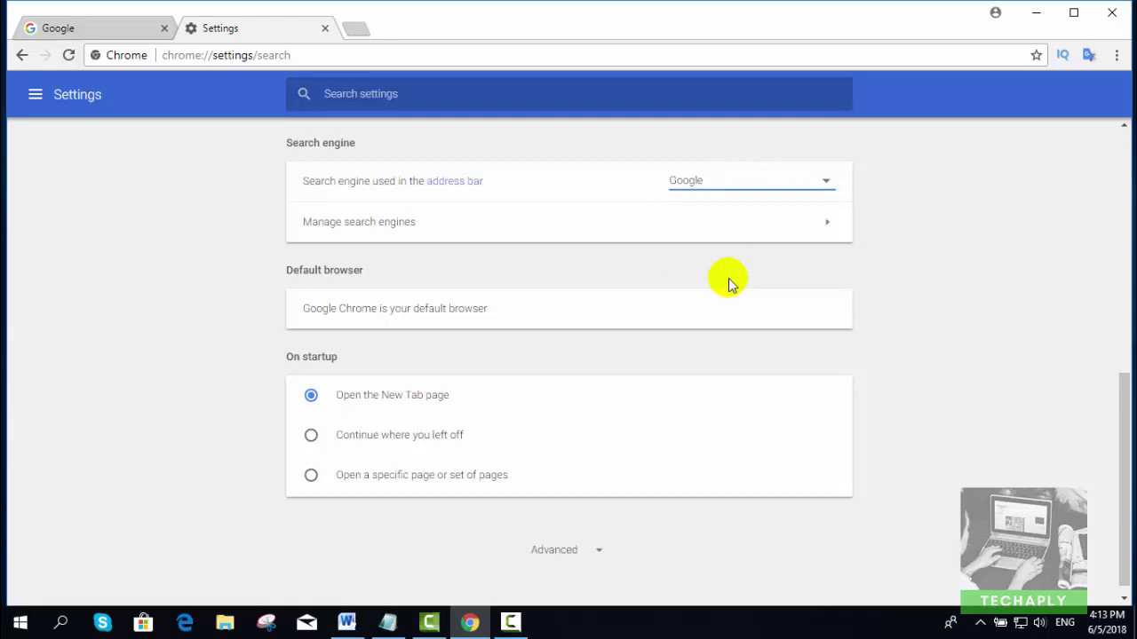
pyautogui.click(827, 230)
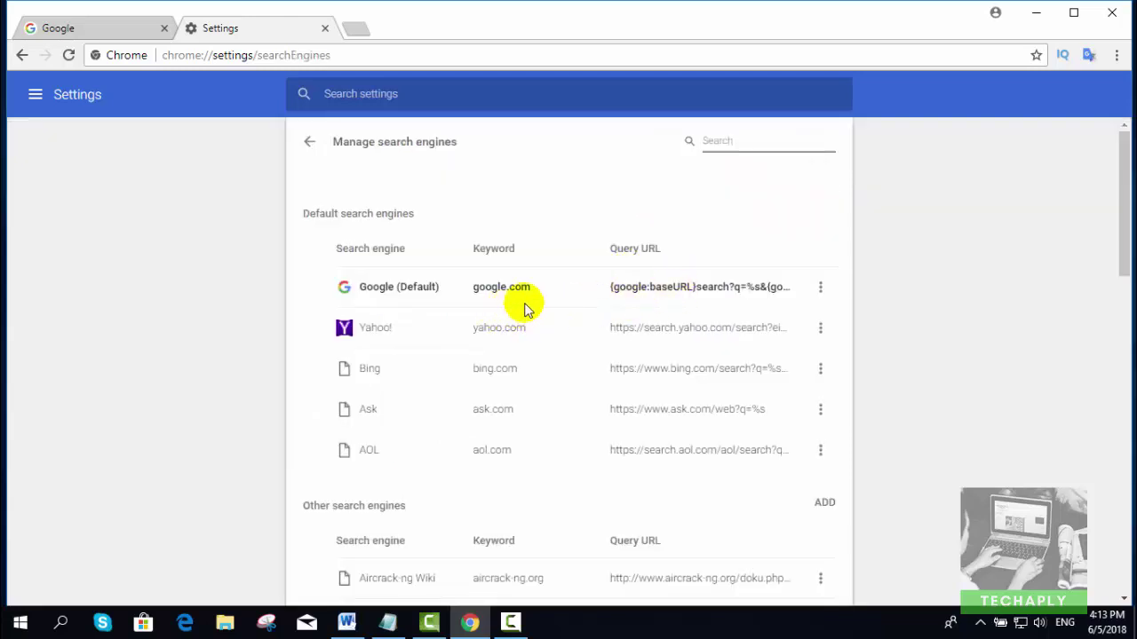
pyautogui.scroll(-3, 574, 271)
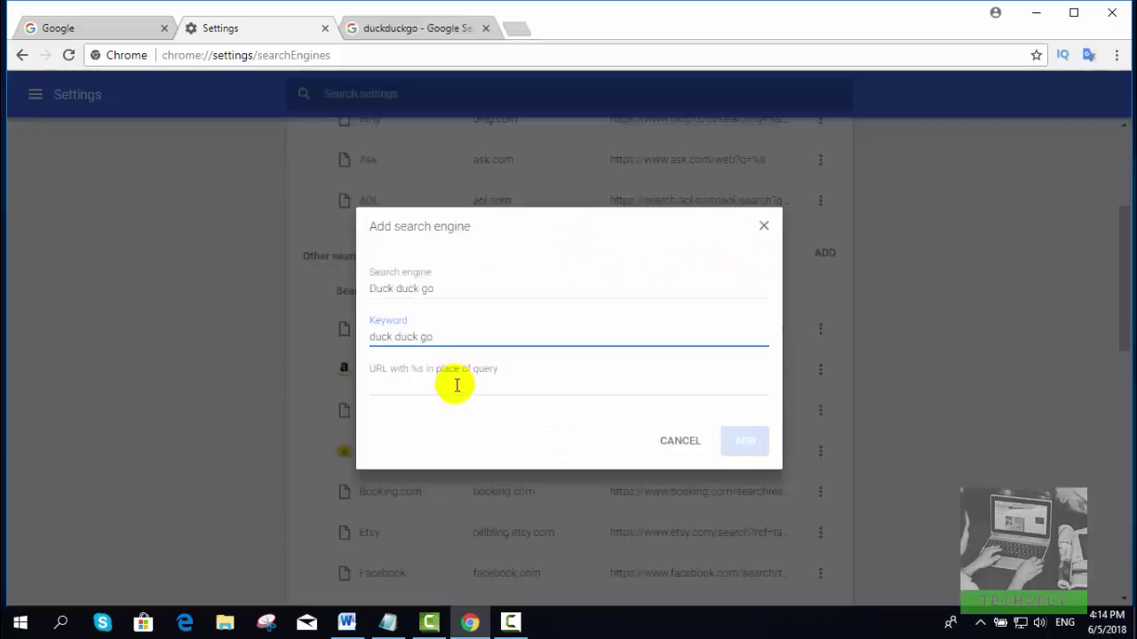
pyautogui.click(454, 388)
pyautogui.write('https://duckduckgo.com/')
pyautogui.click(749, 453)
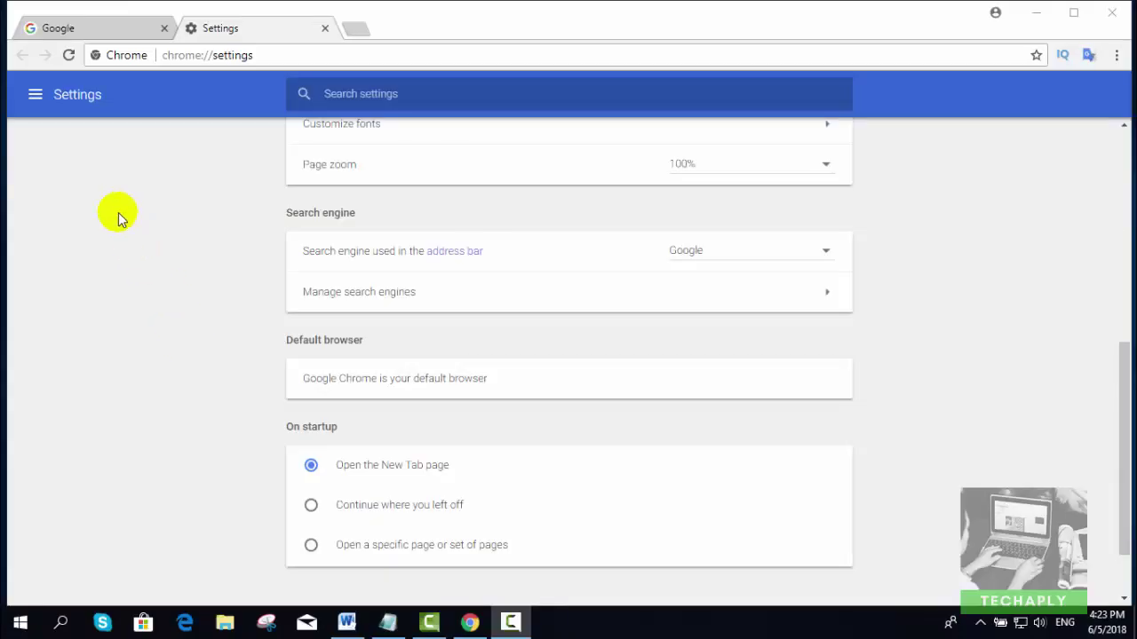
# Step: Set On startup to open the specific page hoctienganh24h.net
pyautogui.click(37, 98)
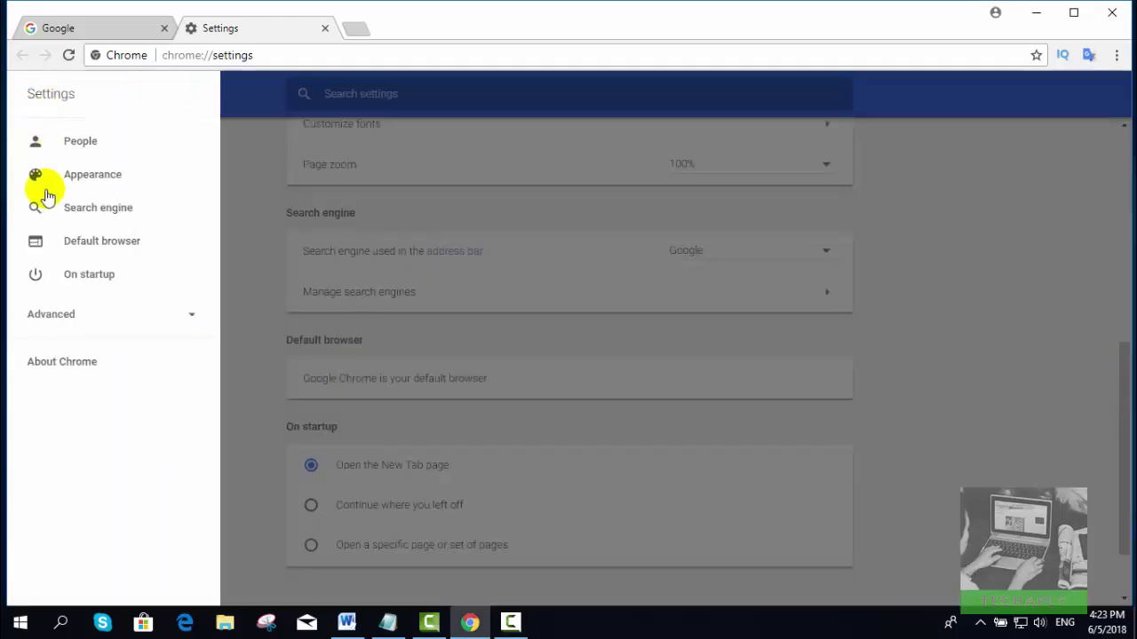
pyautogui.click(60, 272)
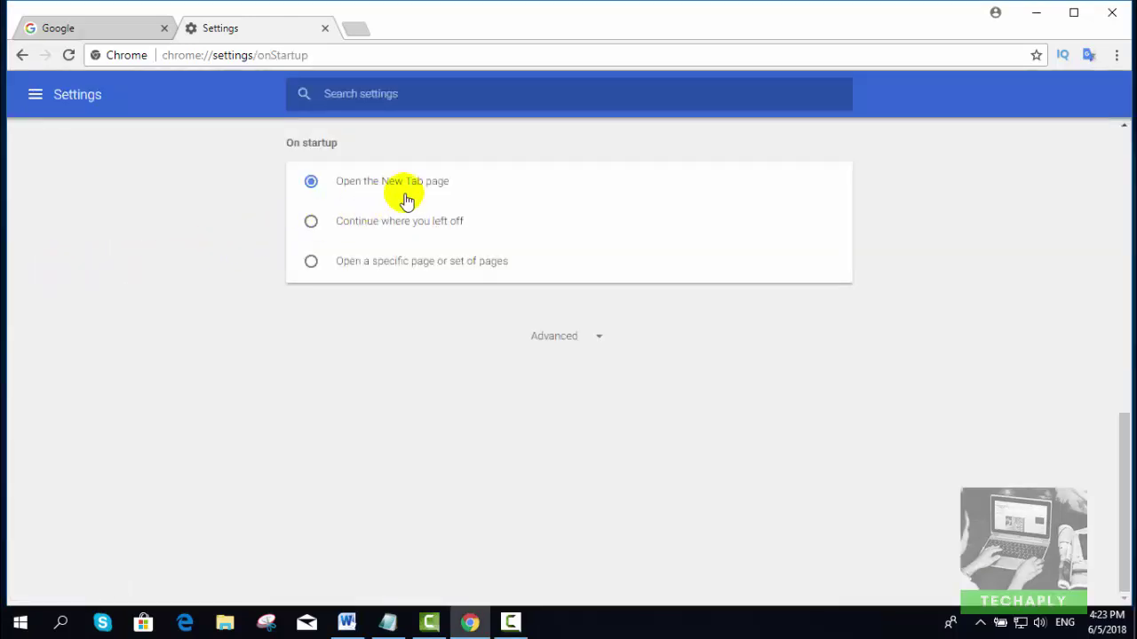
pyautogui.click(434, 264)
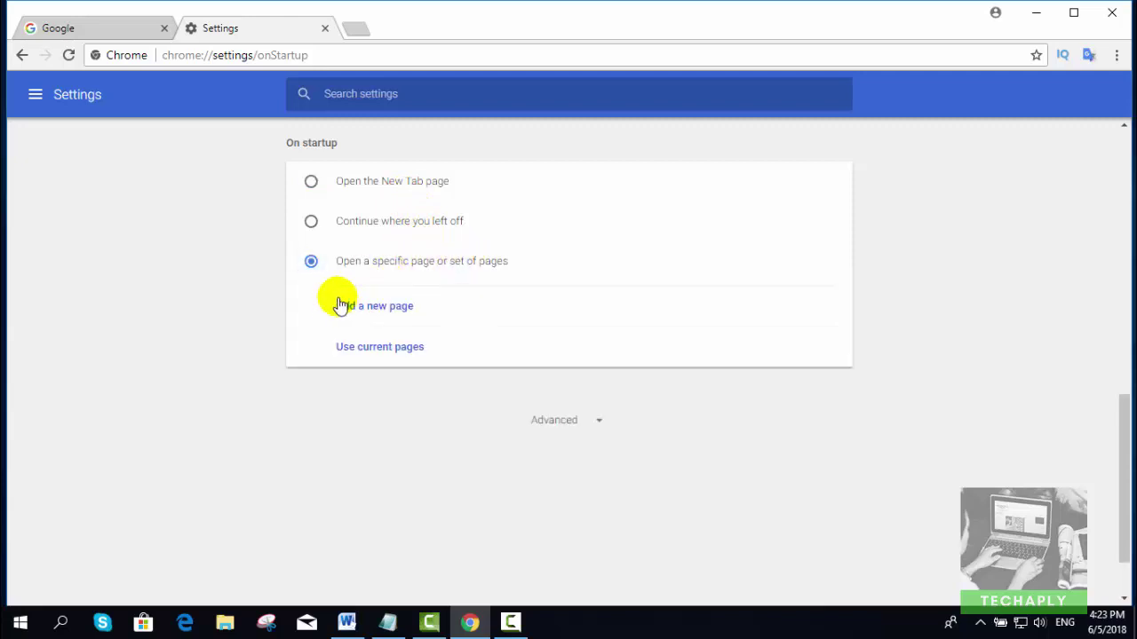
pyautogui.click(365, 308)
pyautogui.write('http://hoctienganh24h.net')
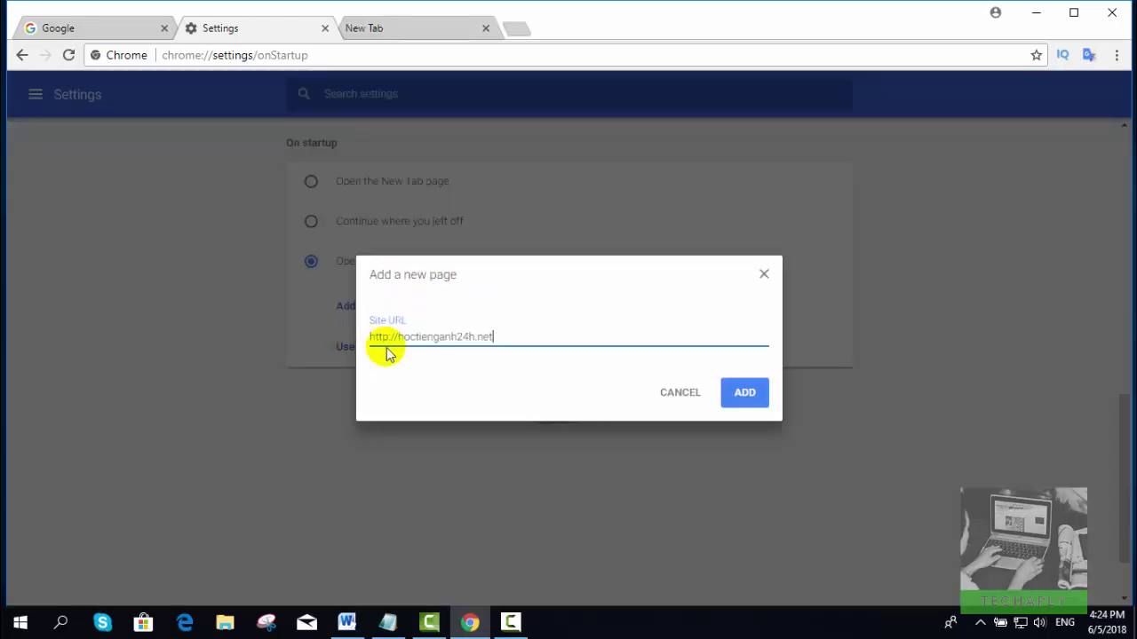
pyautogui.click(744, 397)
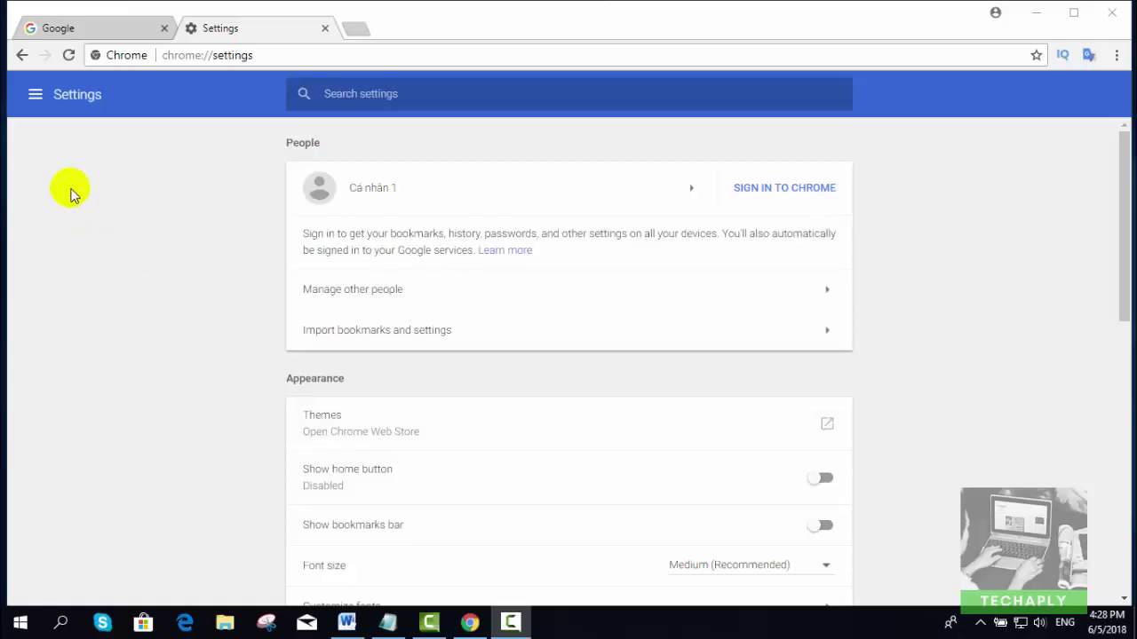
# Step: Keep C:\Users\Admin\Downloads as download location and turn on 'Ask where to save each file'
pyautogui.click(34, 101)
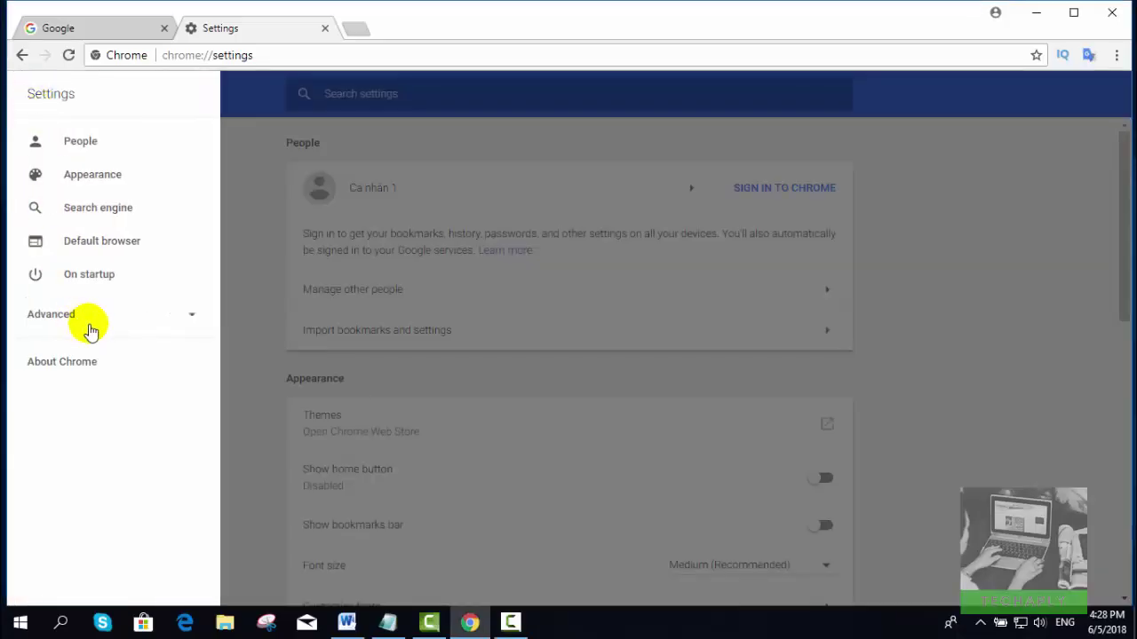
pyautogui.click(191, 321)
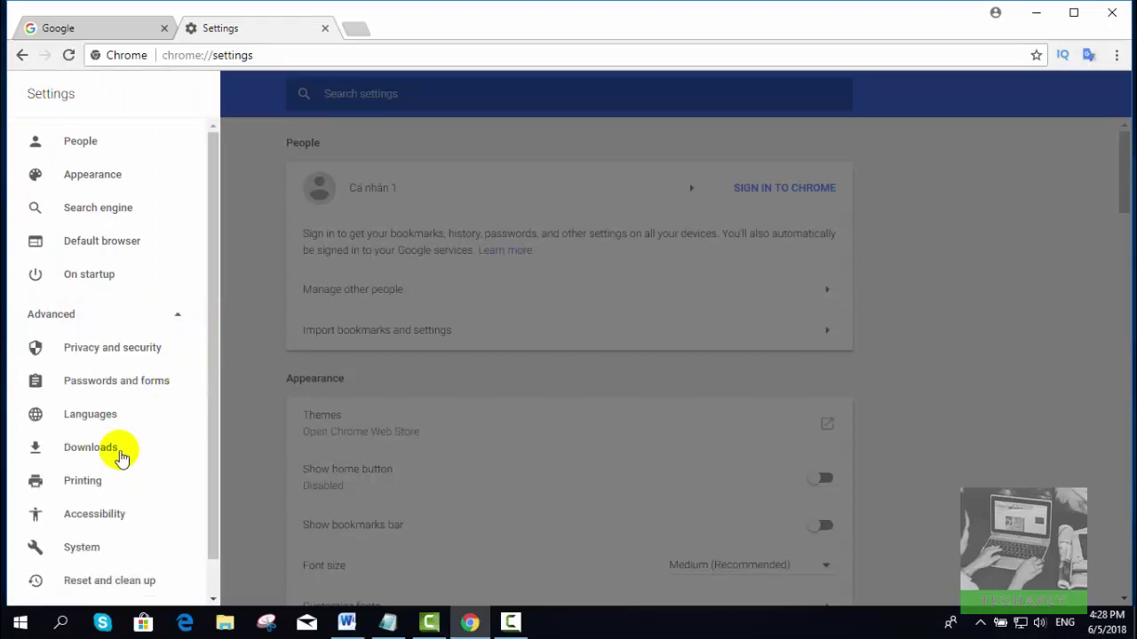
pyautogui.click(105, 450)
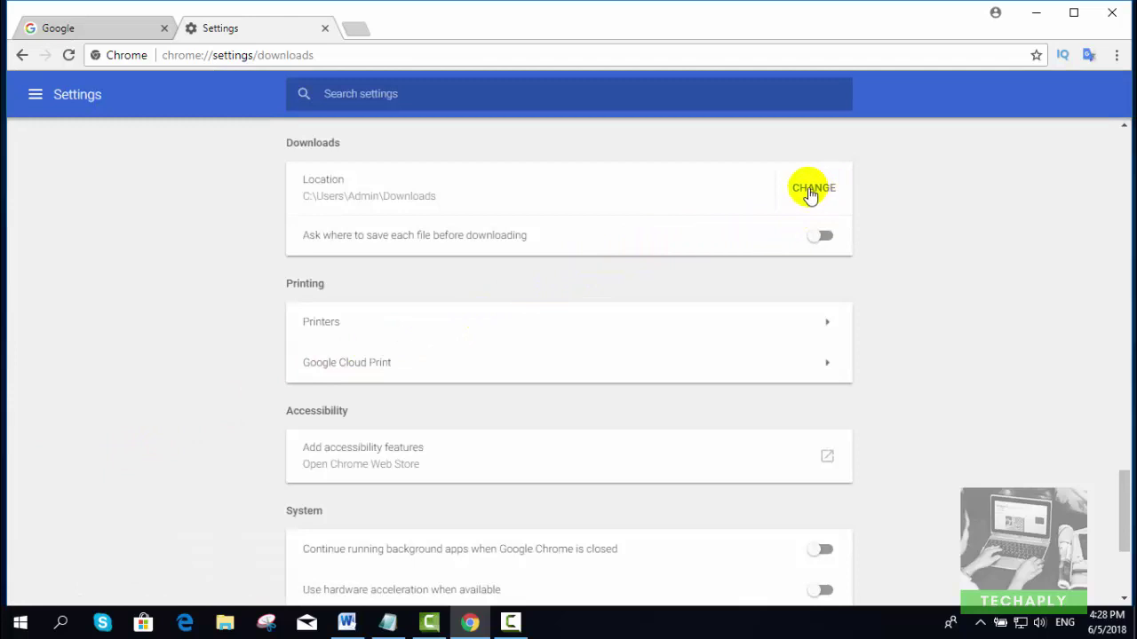
pyautogui.click(815, 193)
pyautogui.click(814, 190)
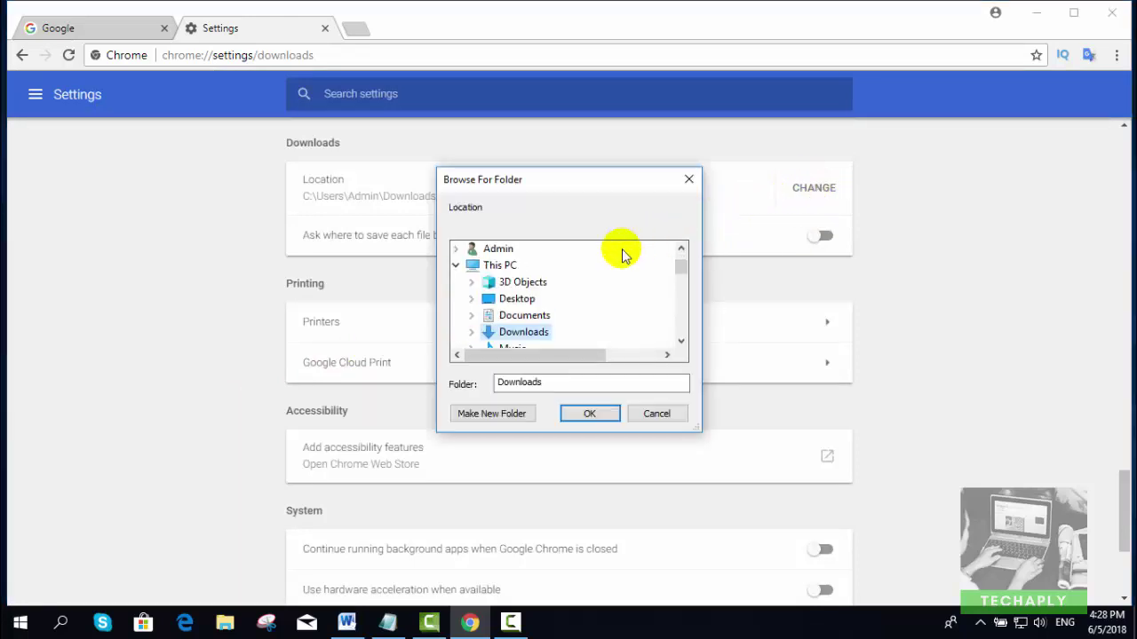
pyautogui.scroll(-1, 507, 304)
pyautogui.click(586, 413)
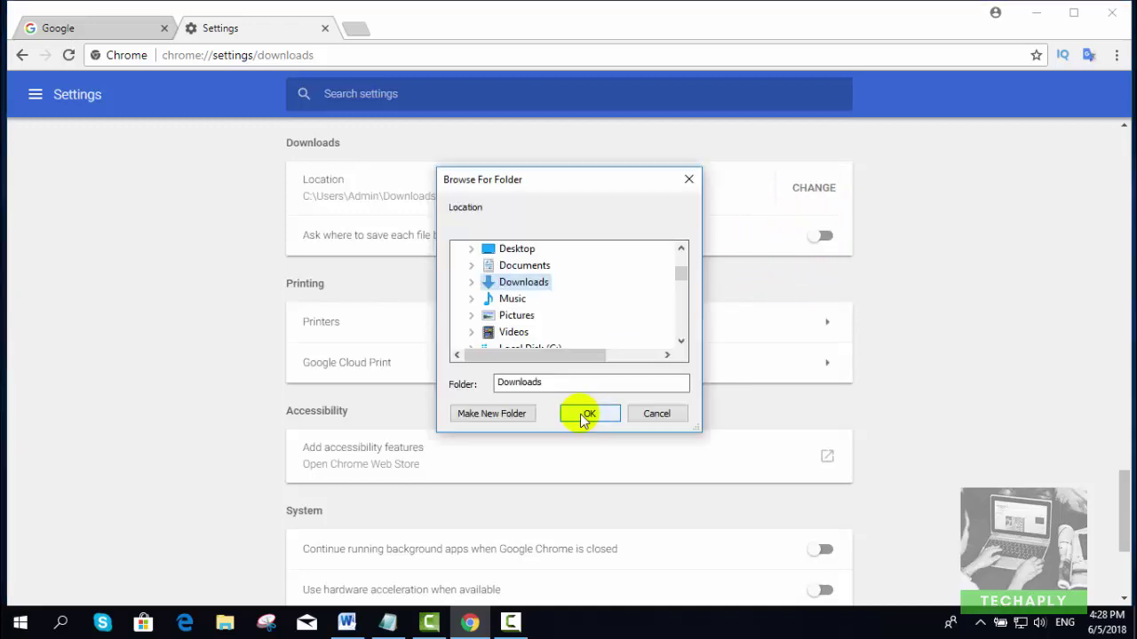
pyautogui.click(586, 414)
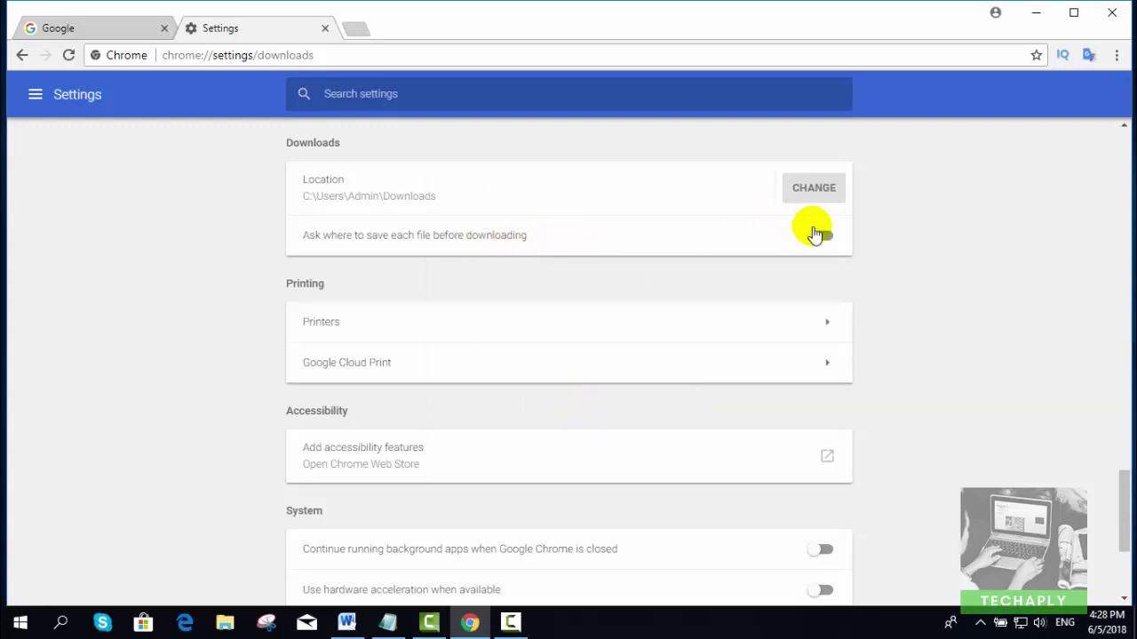
pyautogui.click(823, 237)
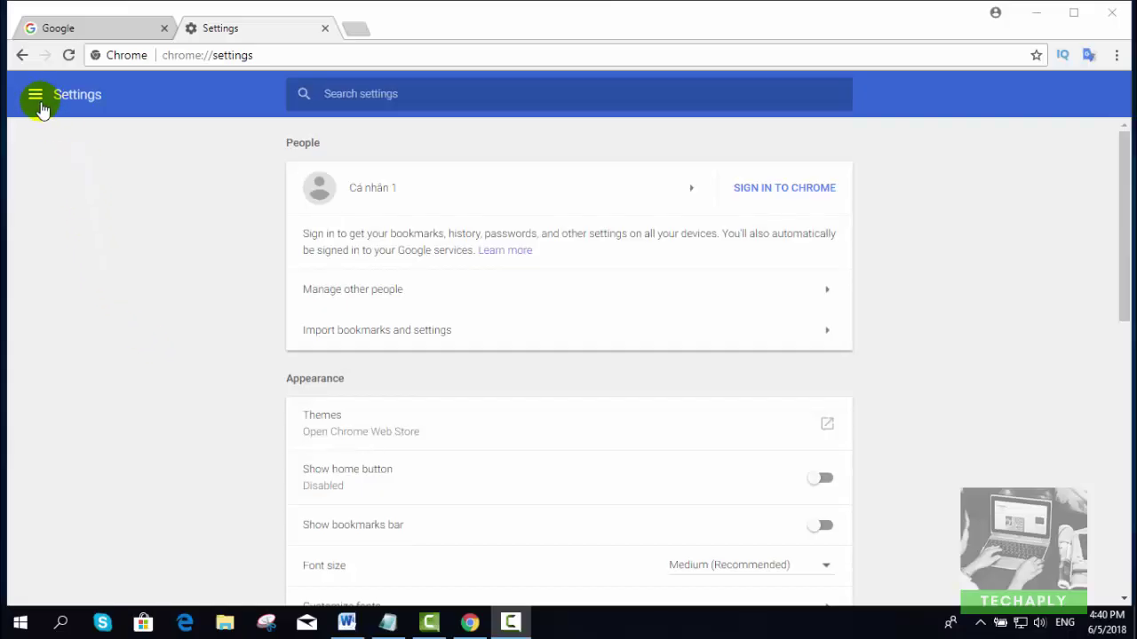
# Step: Under Advanced > System, switch off 'Continue running background apps' and 'Use hardware acceleration'
pyautogui.click(36, 99)
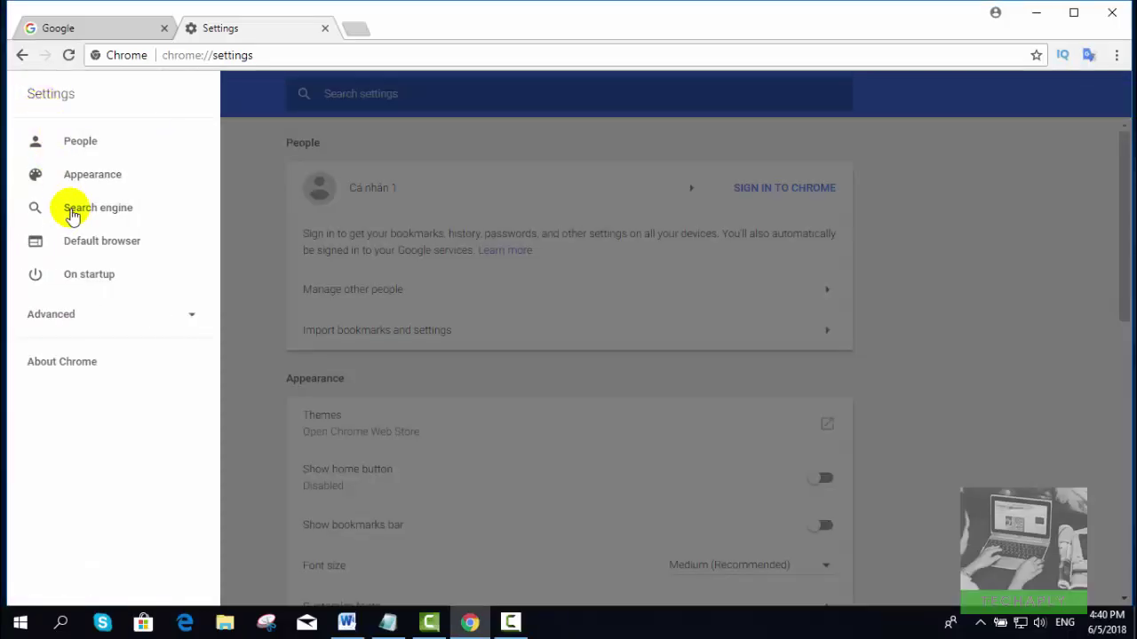
pyautogui.click(80, 316)
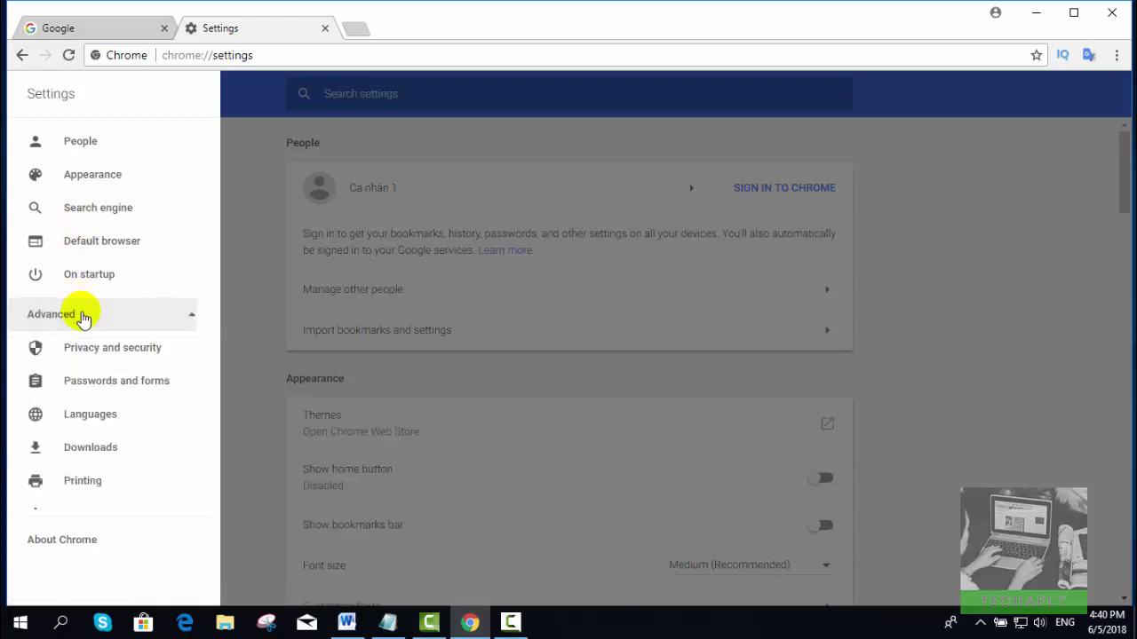
pyautogui.click(89, 545)
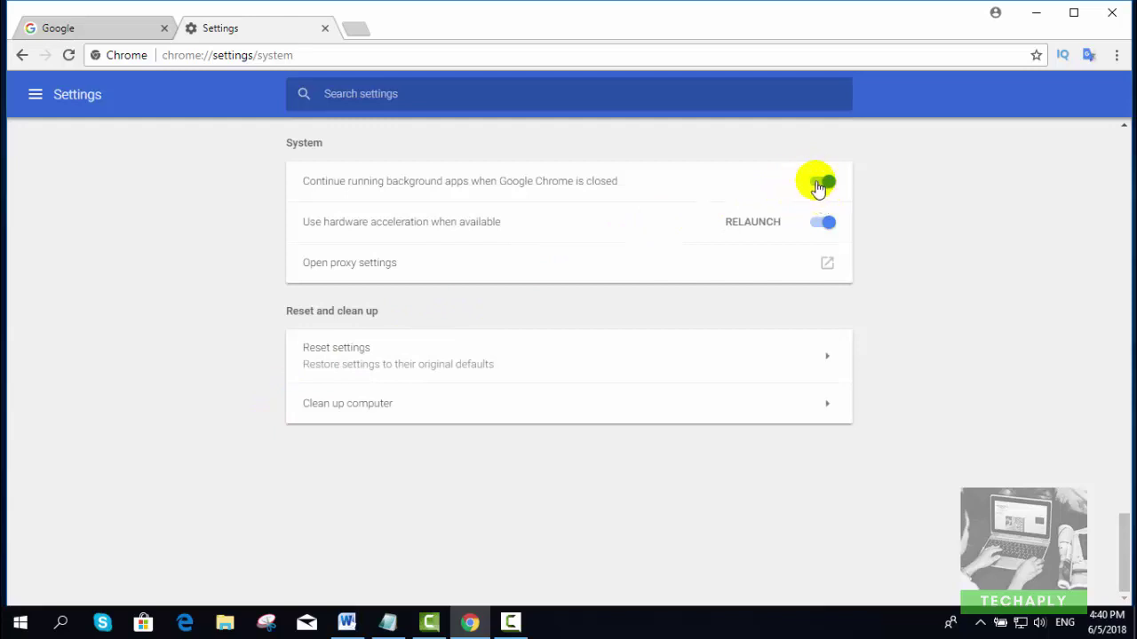
pyautogui.click(818, 189)
pyautogui.click(818, 224)
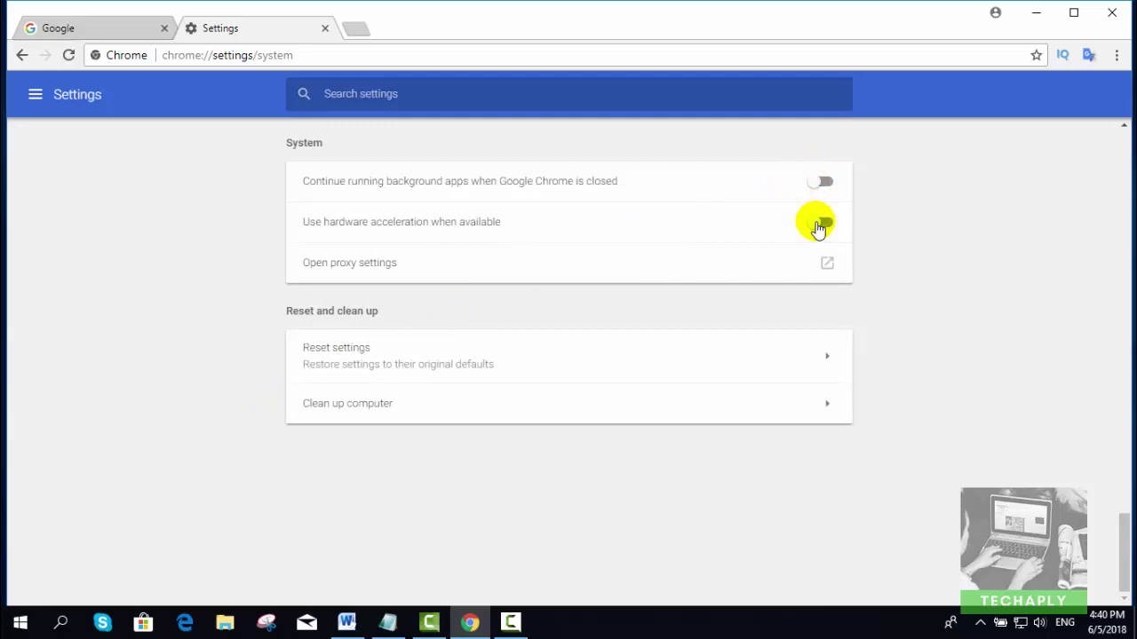